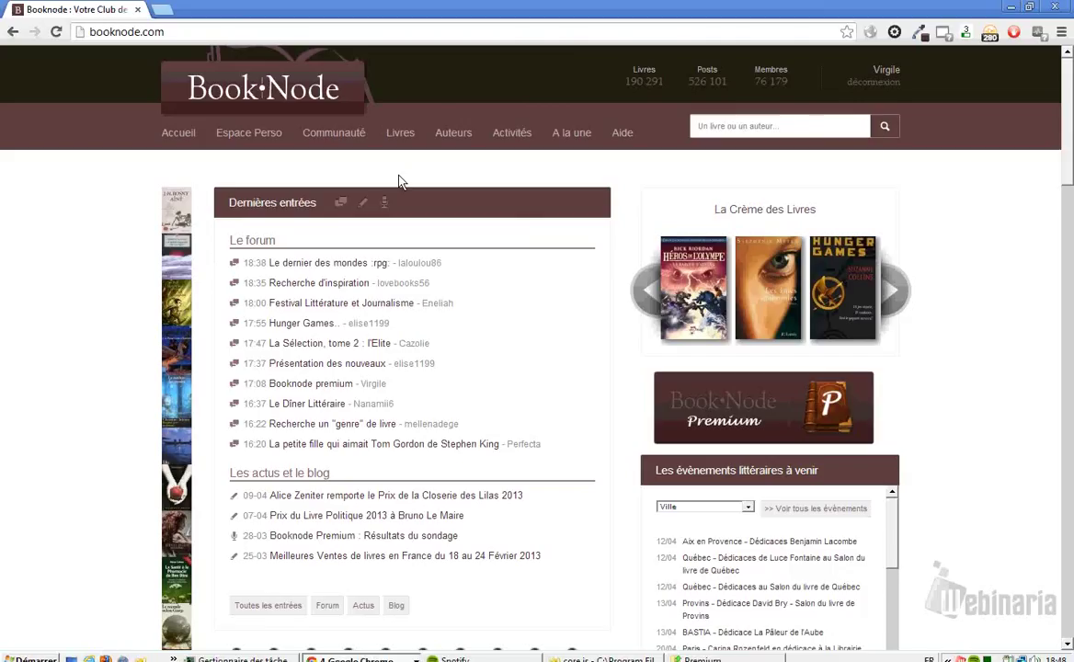
Step: Open the free-form library for custom book lists from the Premium area of the personal space
{"action": "mouse_move", "coordinate": [262, 154]}
{"action": "mouse_move", "coordinate": [246, 134]}
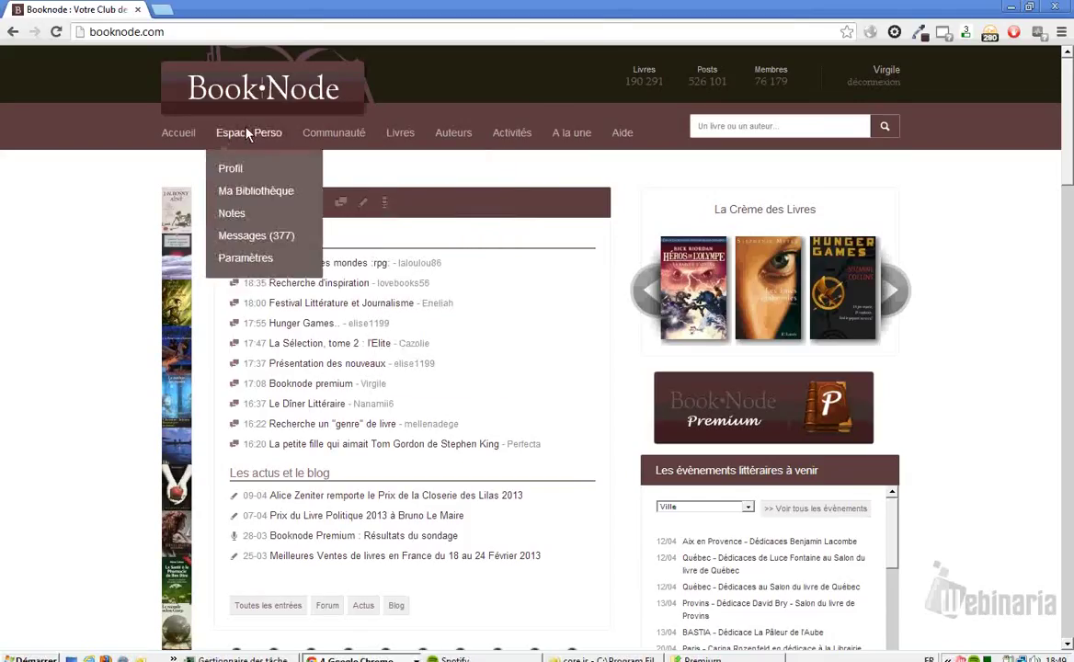
{"action": "left_click", "coordinate": [246, 134]}
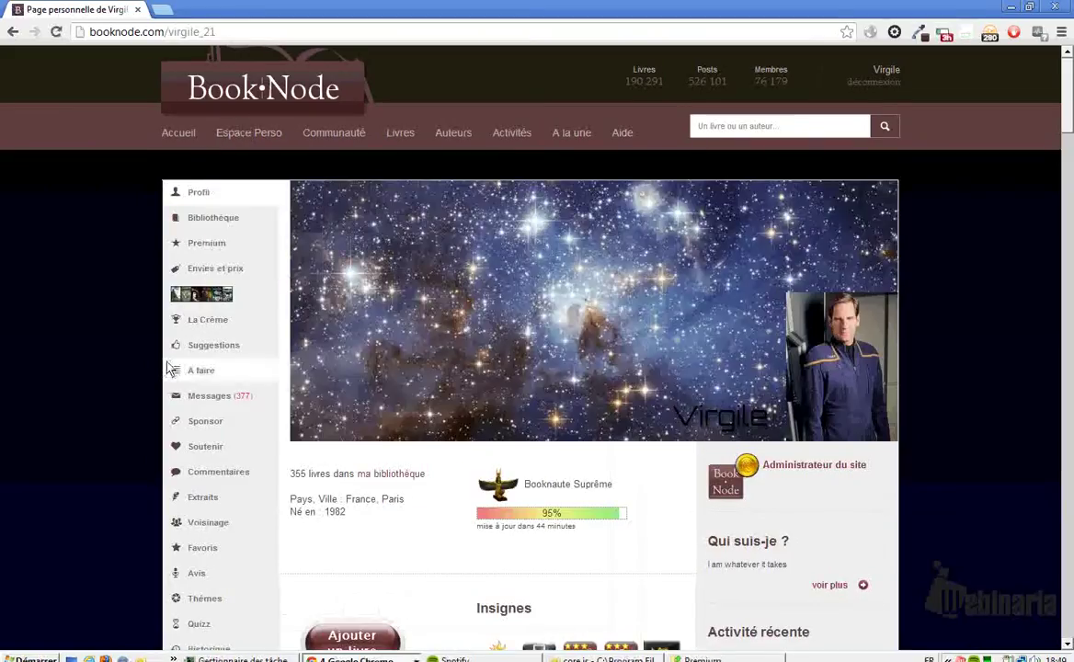
{"action": "left_click", "coordinate": [217, 246]}
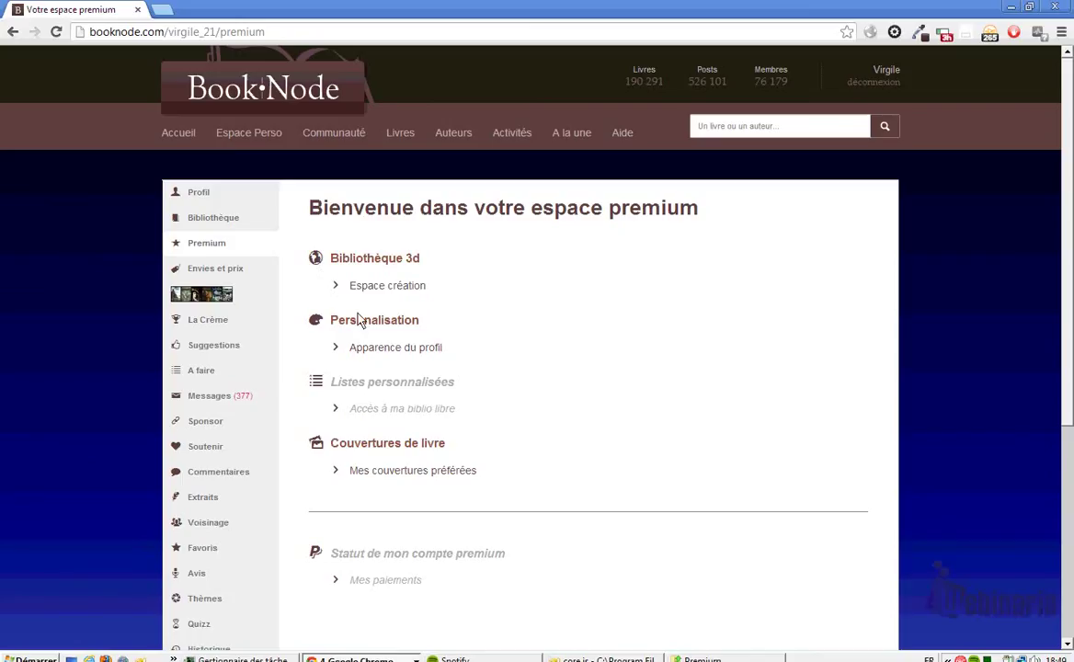
{"action": "left_click", "coordinate": [423, 416]}
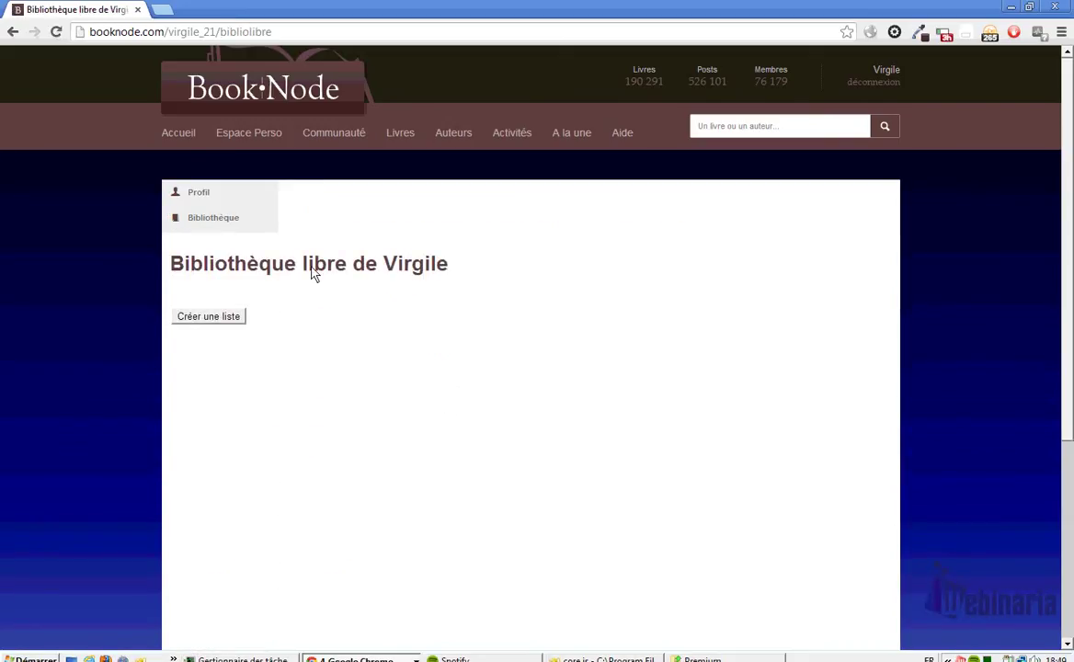
Step: Create a new list, name it Existentiel, give it a dark red colour and save its settings
{"action": "left_click", "coordinate": [237, 320]}
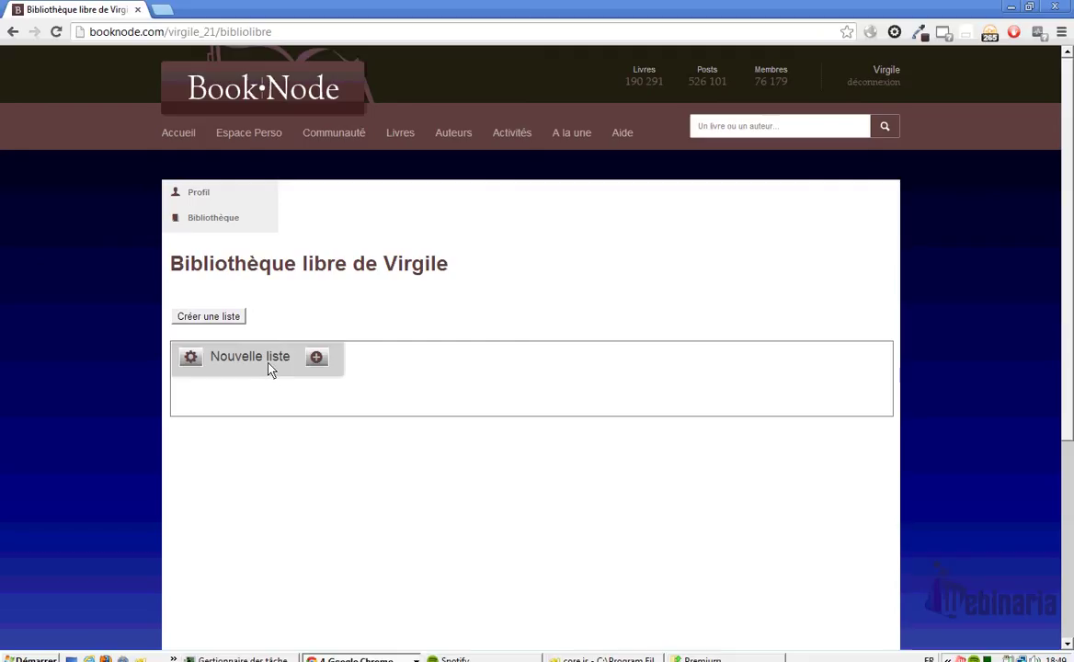
{"action": "left_click", "coordinate": [193, 358]}
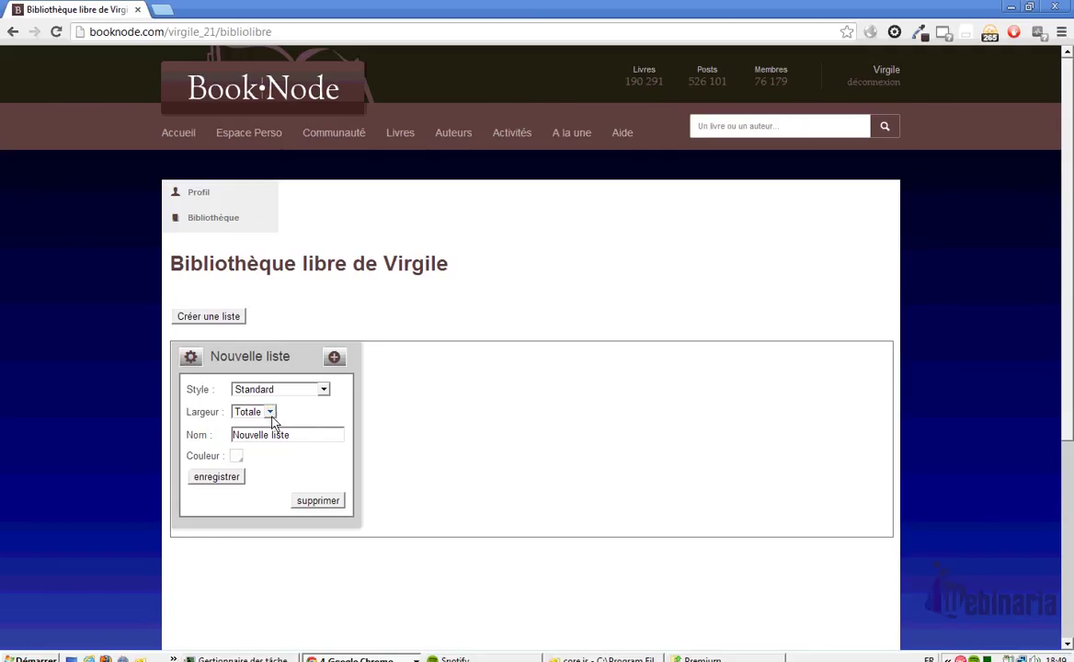
{"action": "left_click_drag", "start_coordinate": [305, 440], "coordinate": [189, 439]}
{"action": "type", "text": "Existentiel"}
{"action": "left_click", "coordinate": [236, 459]}
{"action": "left_click", "coordinate": [255, 494]}
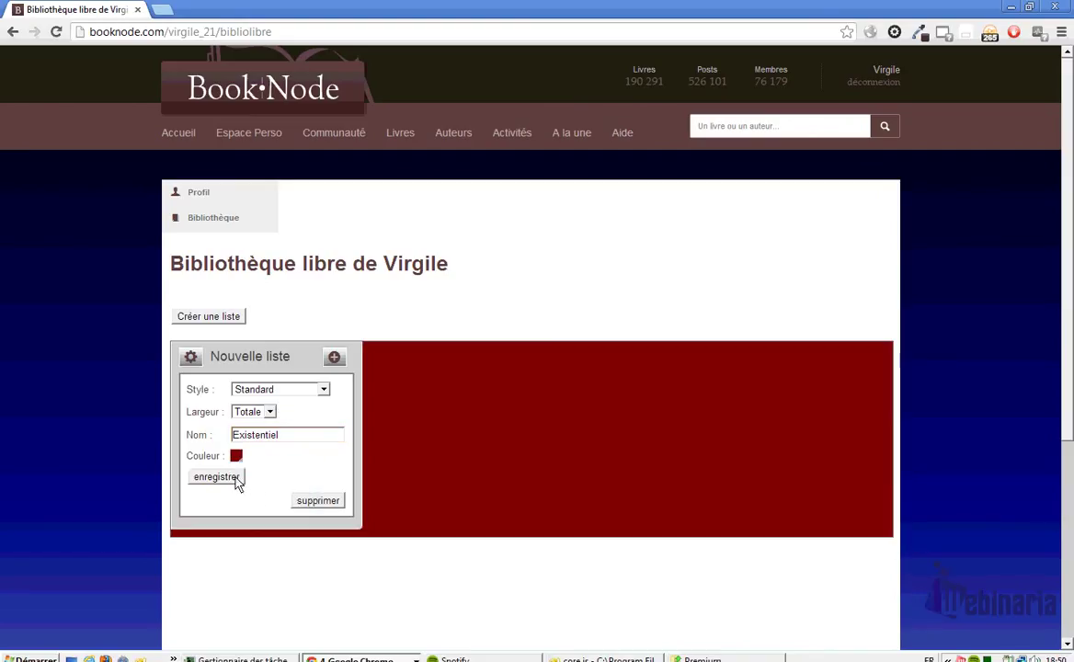
{"action": "left_click", "coordinate": [217, 477]}
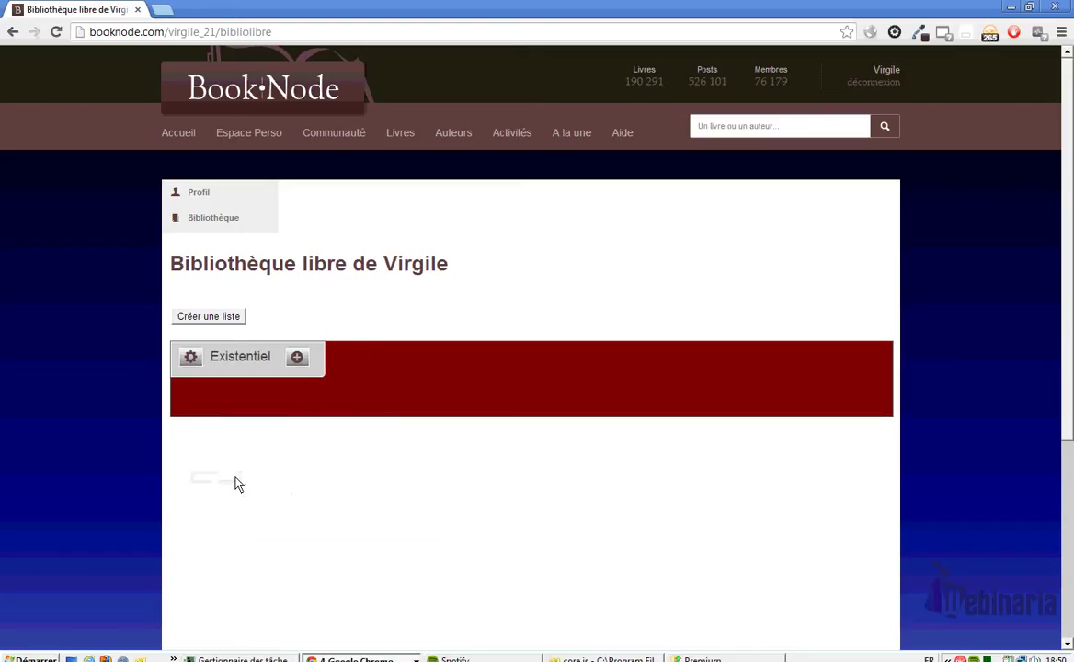
Step: Search the library books for "parti" and add Les particules élémentaires to the Existentiel list
{"action": "left_click", "coordinate": [298, 358]}
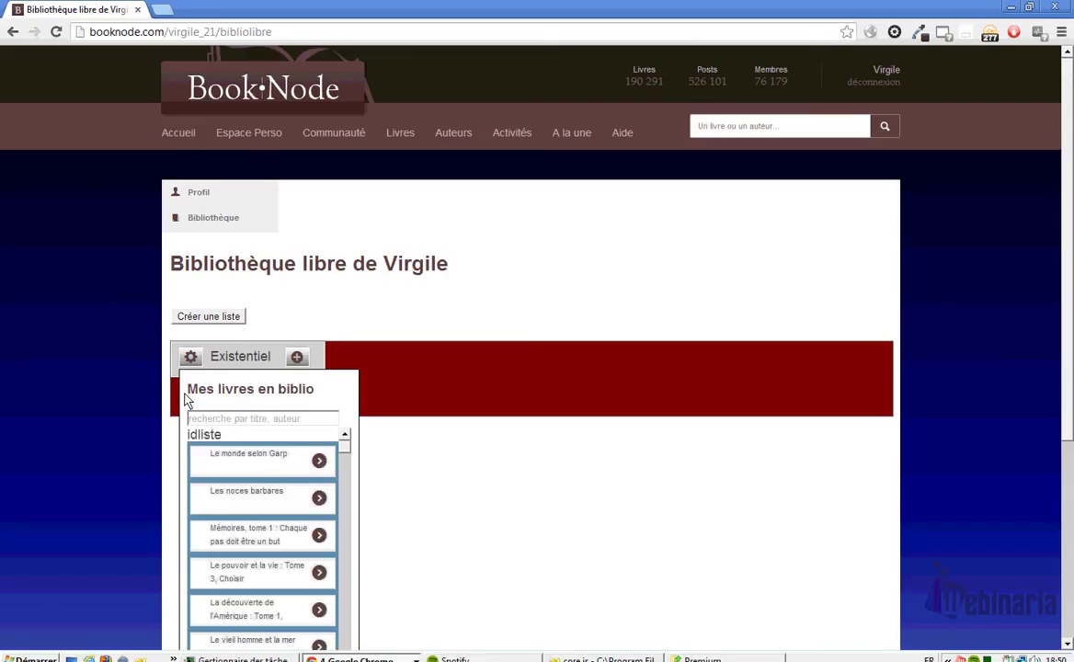
{"action": "scroll", "coordinate": [179, 401], "scroll_direction": "down", "scroll_amount": 1}
{"action": "scroll", "coordinate": [184, 400], "scroll_direction": "down", "scroll_amount": 1}
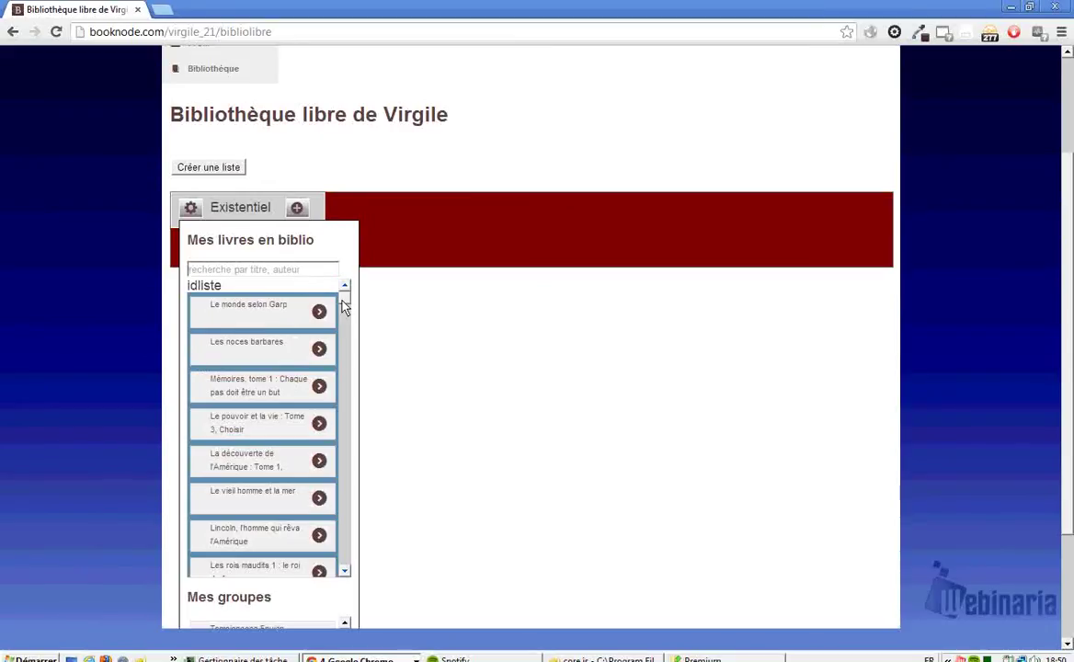
{"action": "mouse_move", "coordinate": [343, 301]}
{"action": "left_mouse_down"}
{"action": "mouse_move", "coordinate": [343, 355]}
{"action": "mouse_move", "coordinate": [342, 296]}
{"action": "left_mouse_up"}
{"action": "left_click", "coordinate": [243, 268]}
{"action": "type", "text": "par"}
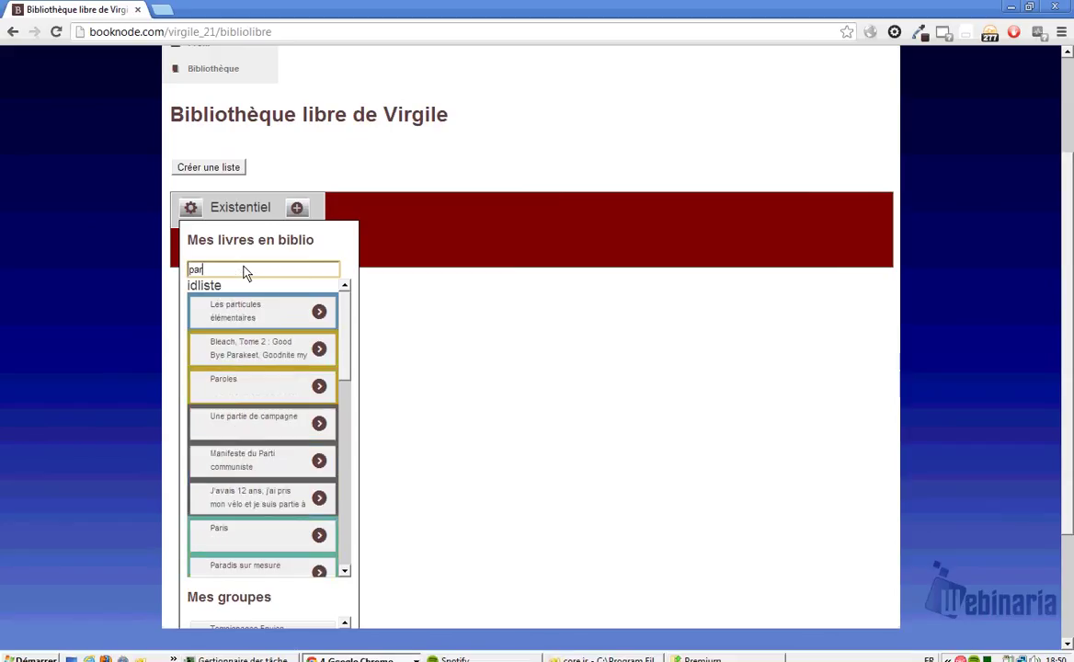
{"action": "type", "text": "ti"}
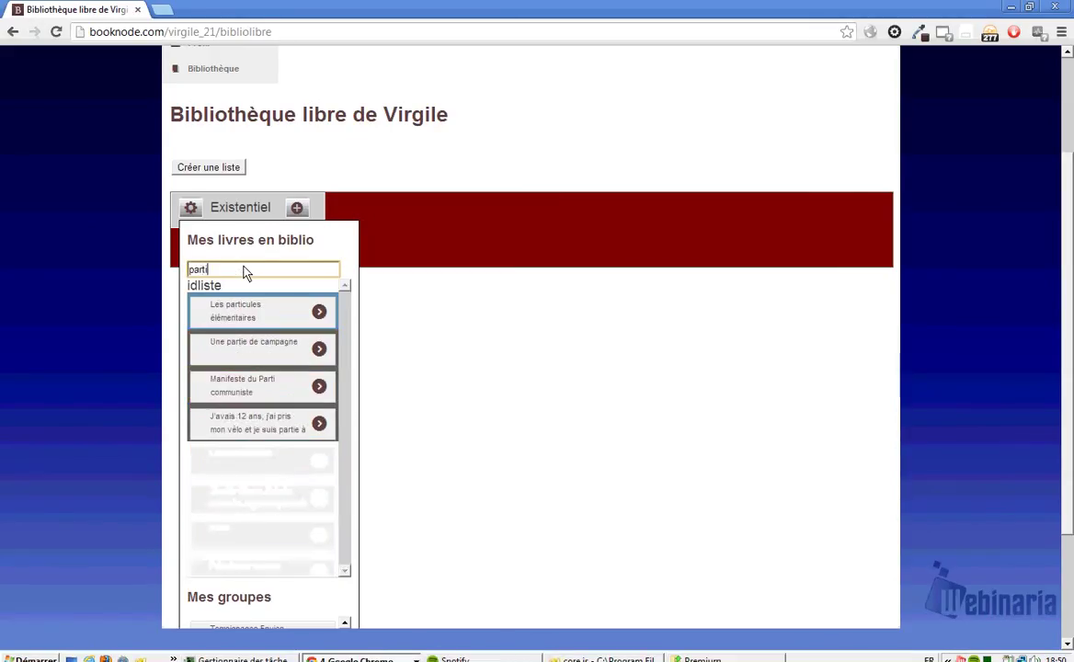
{"action": "left_click", "coordinate": [318, 310]}
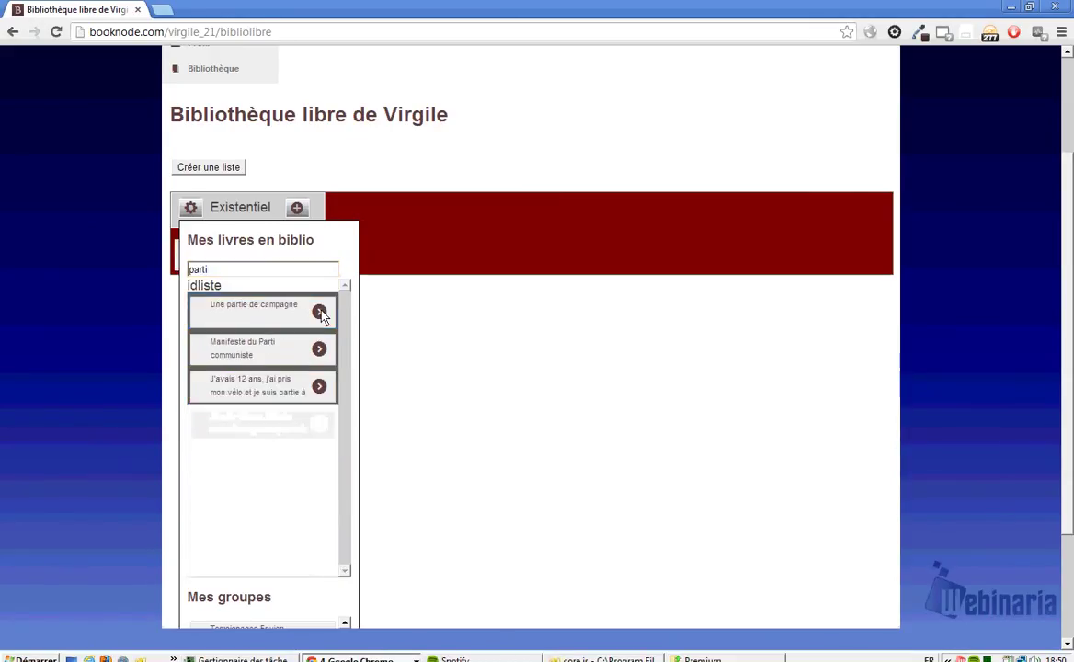
Step: Clear the book search and add Le monde selon Garp and Les noces barbares to the Existentiel list
{"action": "double_click", "coordinate": [255, 270]}
{"action": "key", "text": "BackSpace"}
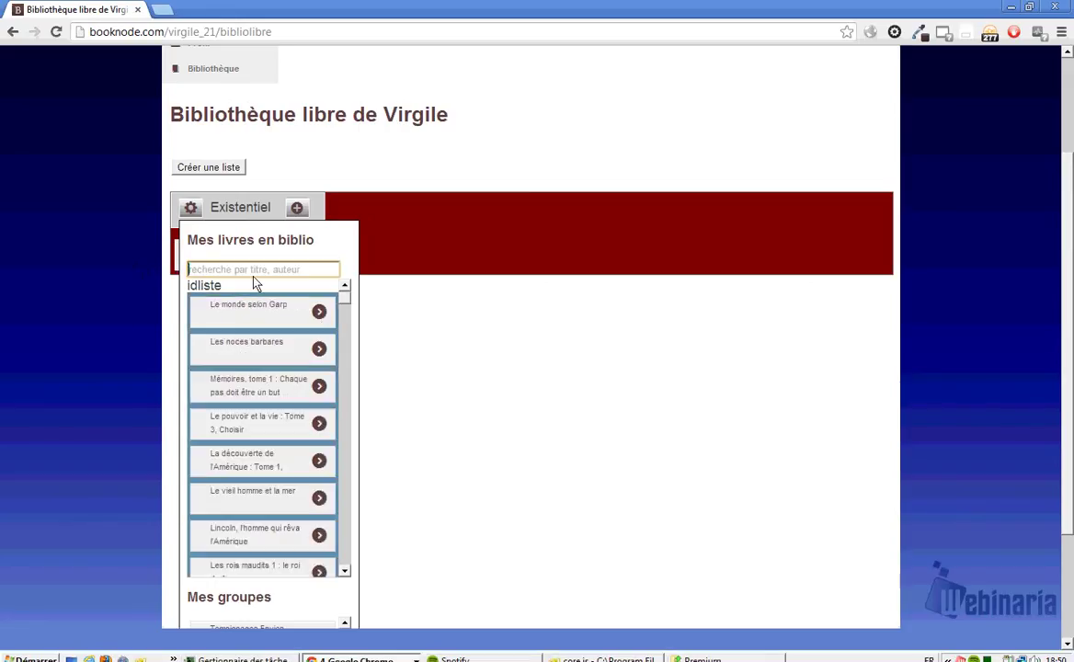
{"action": "left_click", "coordinate": [320, 313]}
{"action": "left_click", "coordinate": [320, 312]}
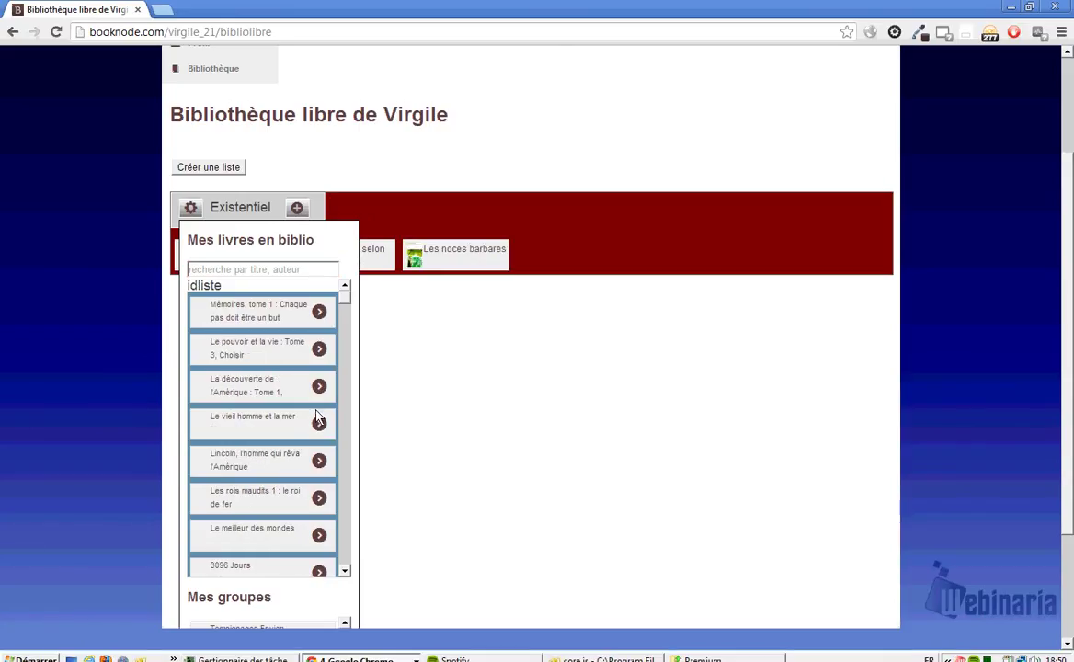
Step: Add J'irai cracher sur vos tombes, Sur la route and Bienvenue au club to the Existentiel list
{"action": "scroll", "coordinate": [319, 443], "scroll_direction": "down", "scroll_amount": 1}
{"action": "scroll", "coordinate": [319, 442], "scroll_direction": "down", "scroll_amount": 1}
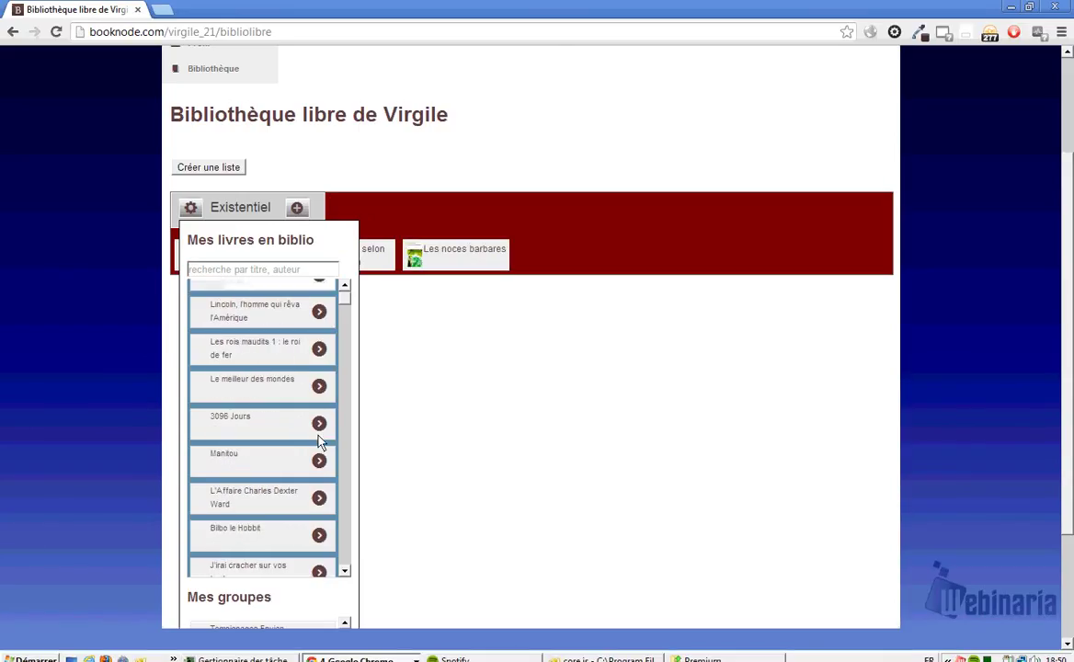
{"action": "scroll", "coordinate": [319, 442], "scroll_direction": "down", "scroll_amount": 2}
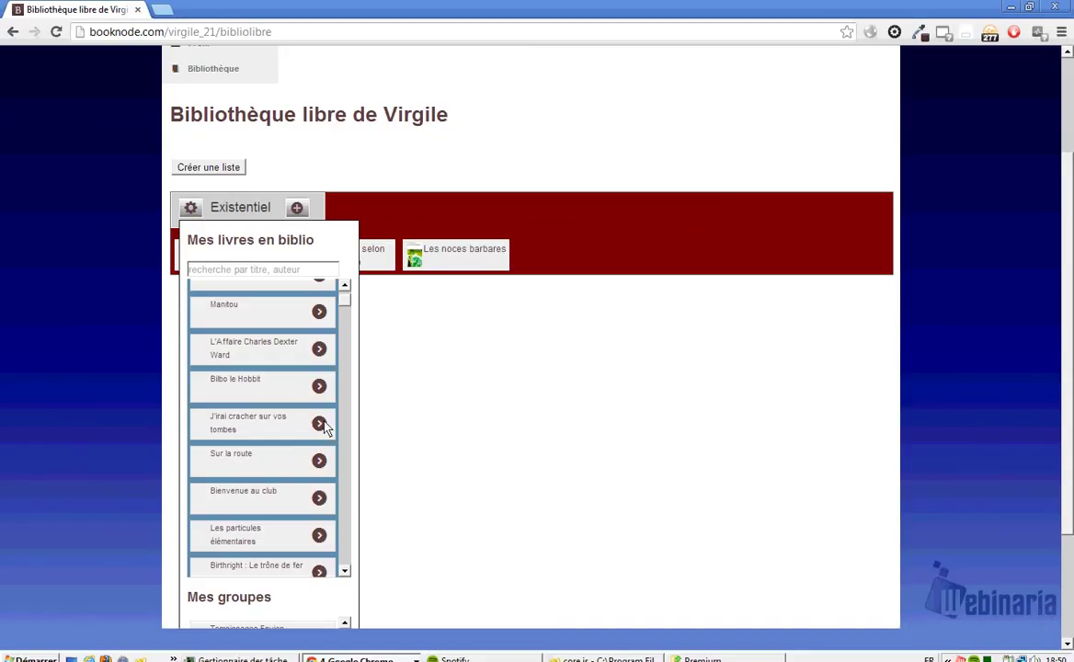
{"action": "left_click", "coordinate": [319, 424]}
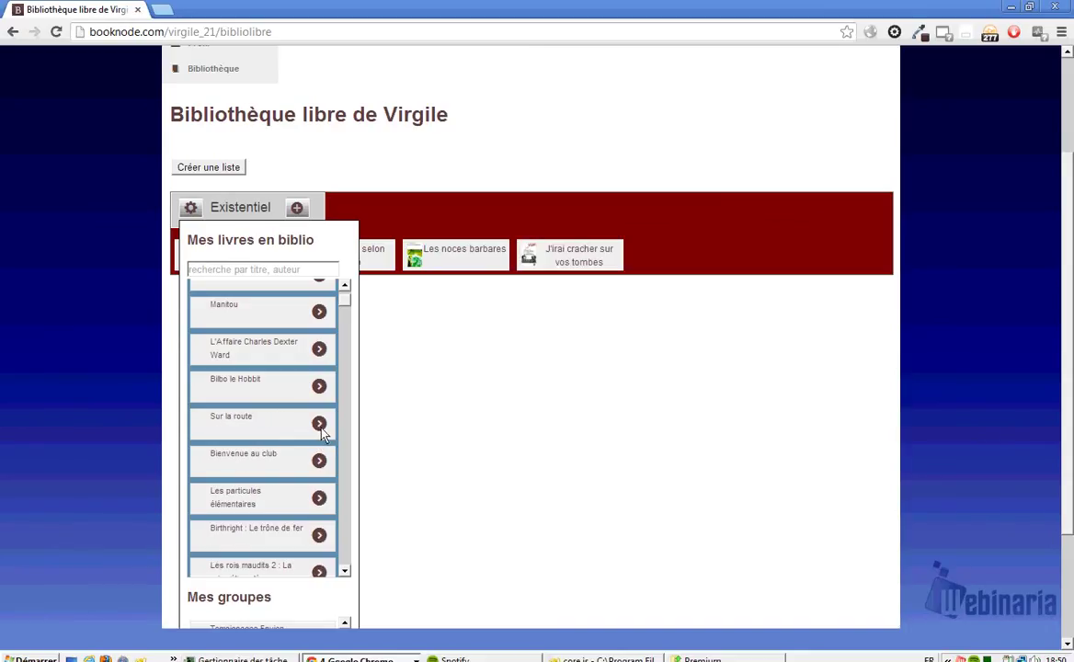
{"action": "left_click", "coordinate": [319, 424]}
{"action": "left_click", "coordinate": [319, 424]}
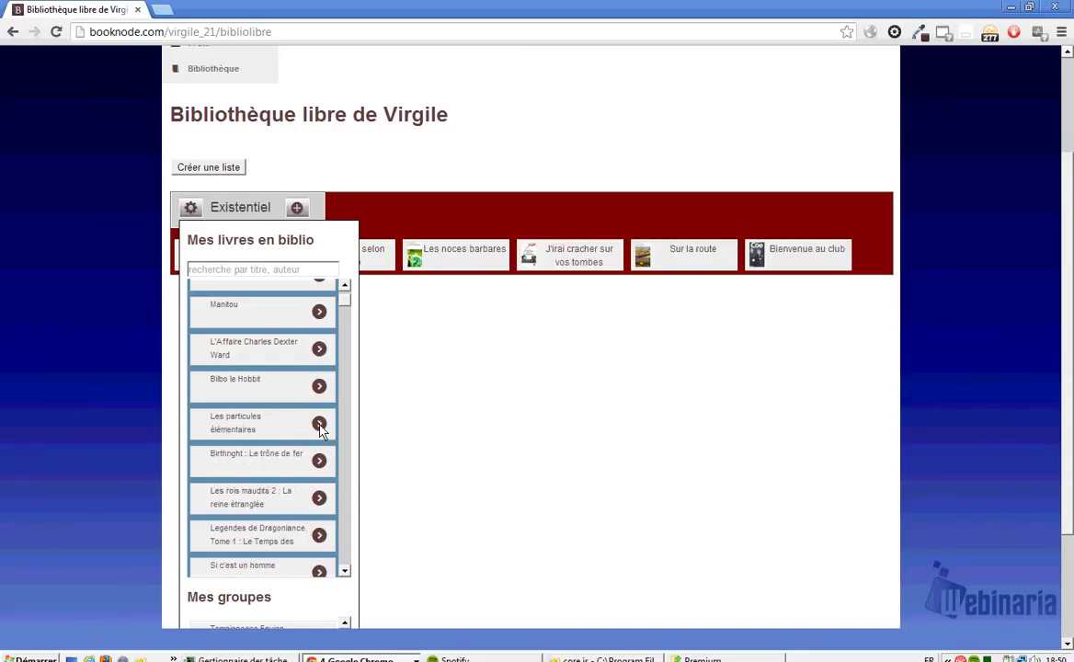
Step: Add Si c'est un homme, Le Charme noir, Dalva and Croc-Blanc to the Existentiel list and close the book picker
{"action": "scroll", "coordinate": [322, 450], "scroll_direction": "down", "scroll_amount": 2}
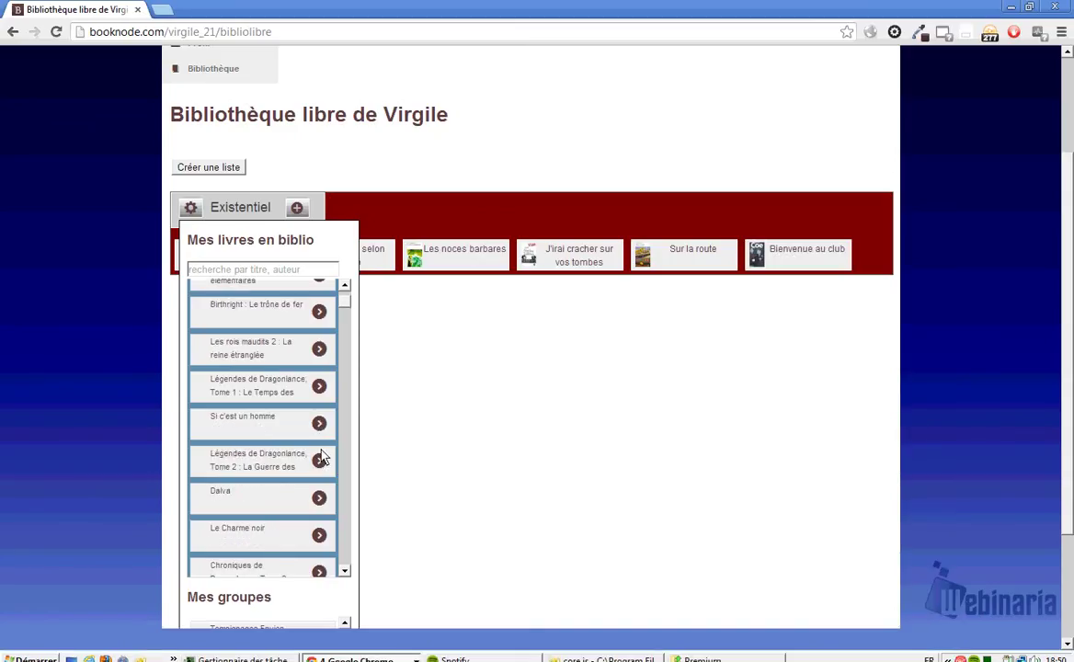
{"action": "left_click", "coordinate": [319, 424]}
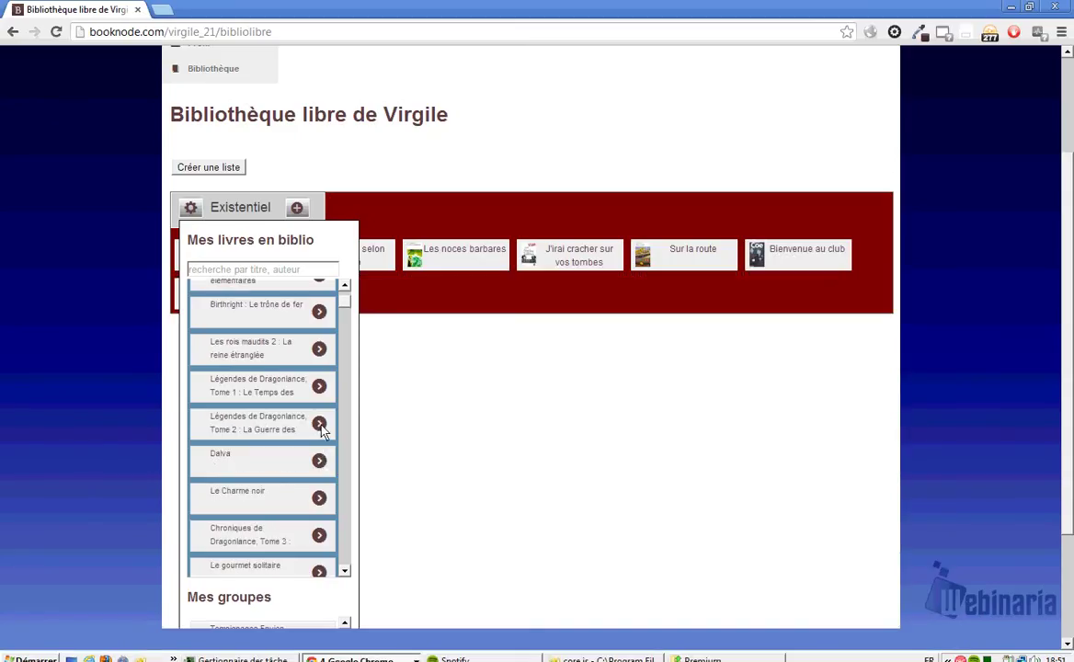
{"action": "scroll", "coordinate": [321, 428], "scroll_direction": "down", "scroll_amount": 1}
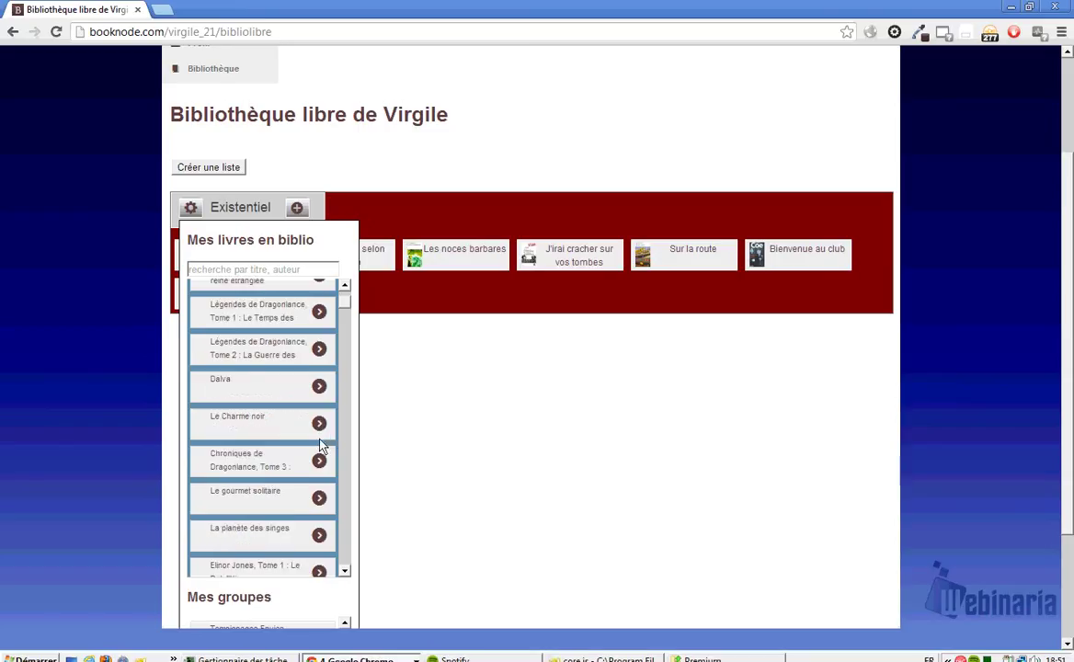
{"action": "left_click", "coordinate": [319, 423]}
{"action": "left_click", "coordinate": [317, 386]}
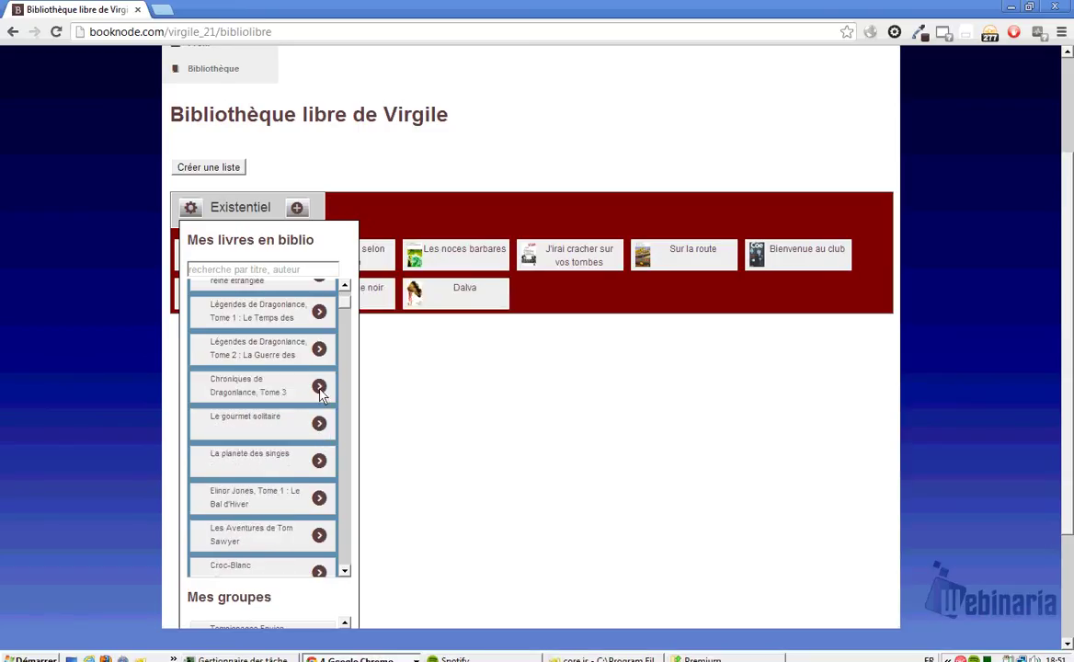
{"action": "scroll", "coordinate": [310, 418], "scroll_direction": "down", "scroll_amount": 1}
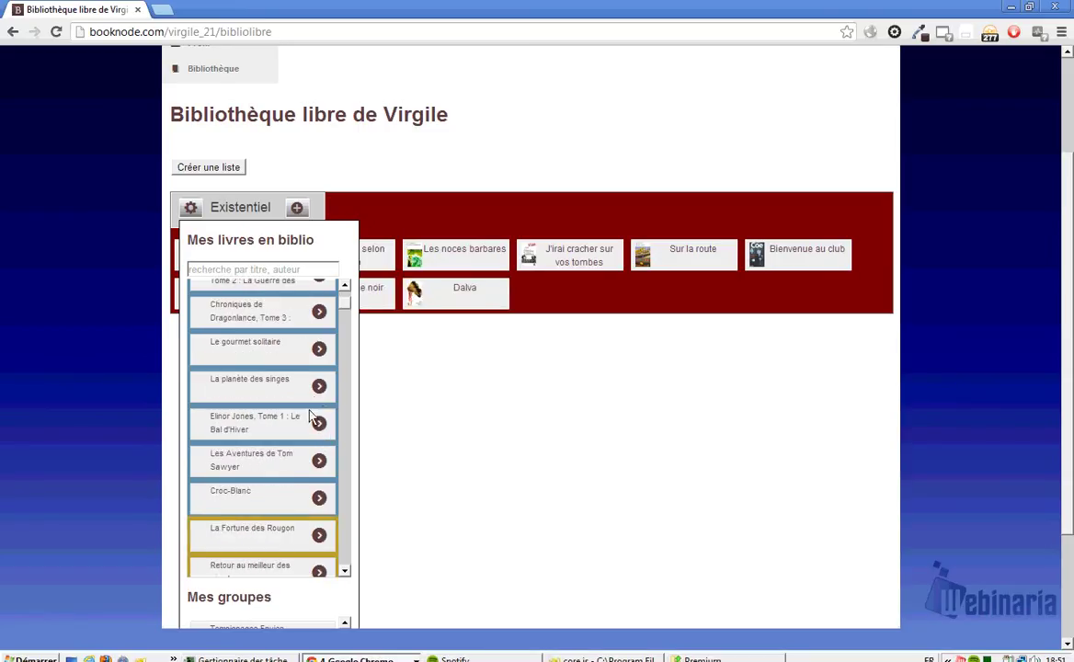
{"action": "left_click", "coordinate": [318, 497]}
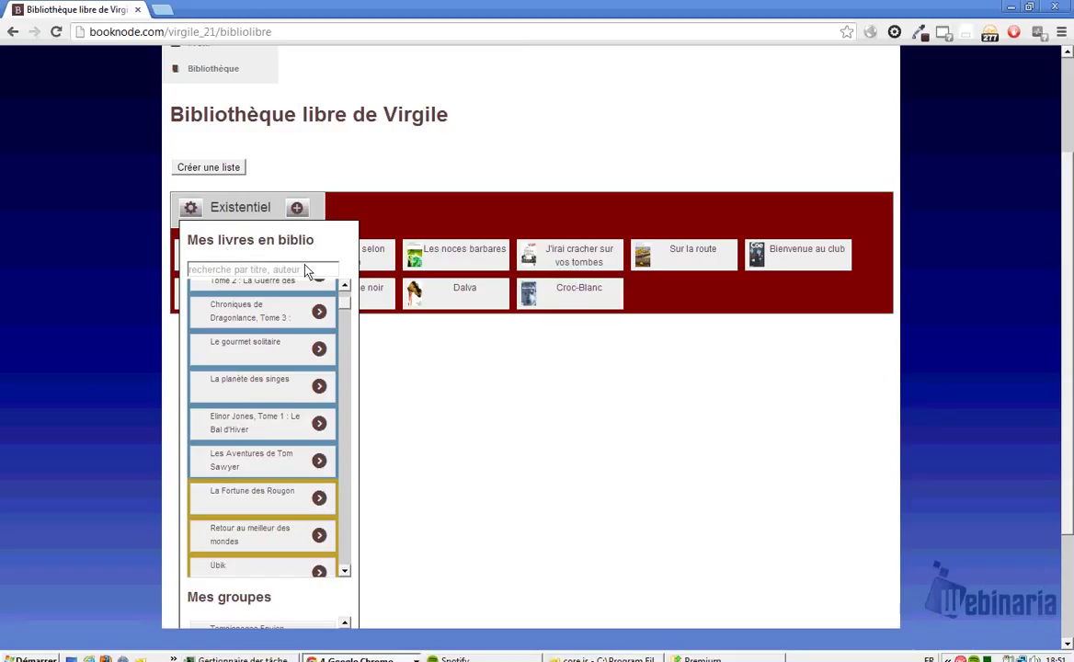
{"action": "left_click", "coordinate": [296, 210]}
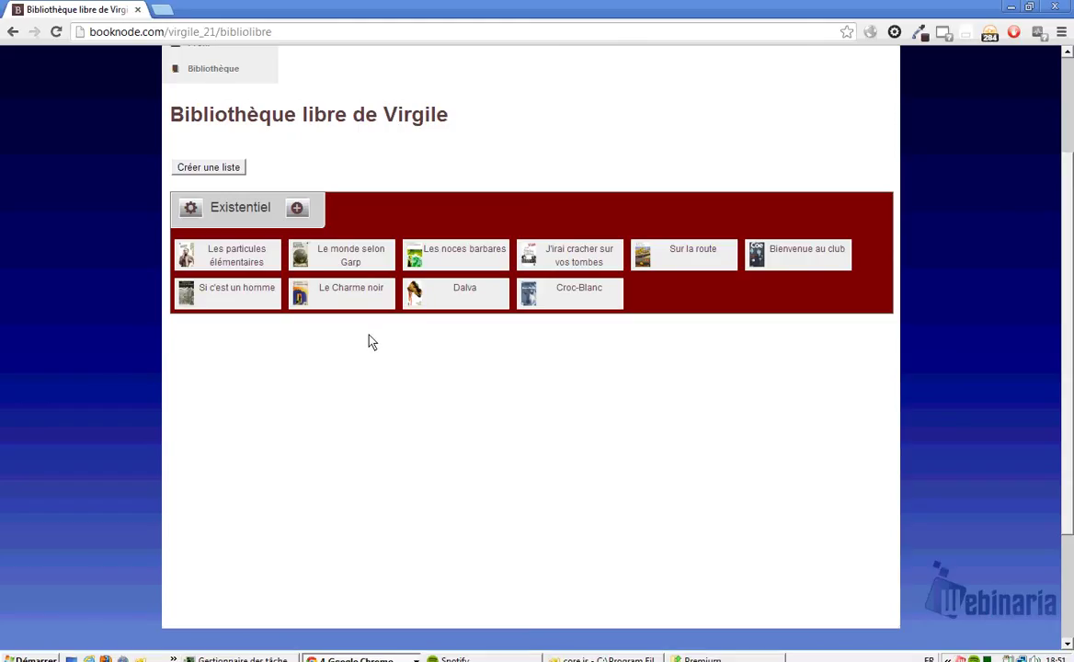
Step: Try the Grande Couverture style on the Existentiel list and look over the resulting cover layout
{"action": "left_click", "coordinate": [191, 209]}
{"action": "left_click", "coordinate": [258, 242]}
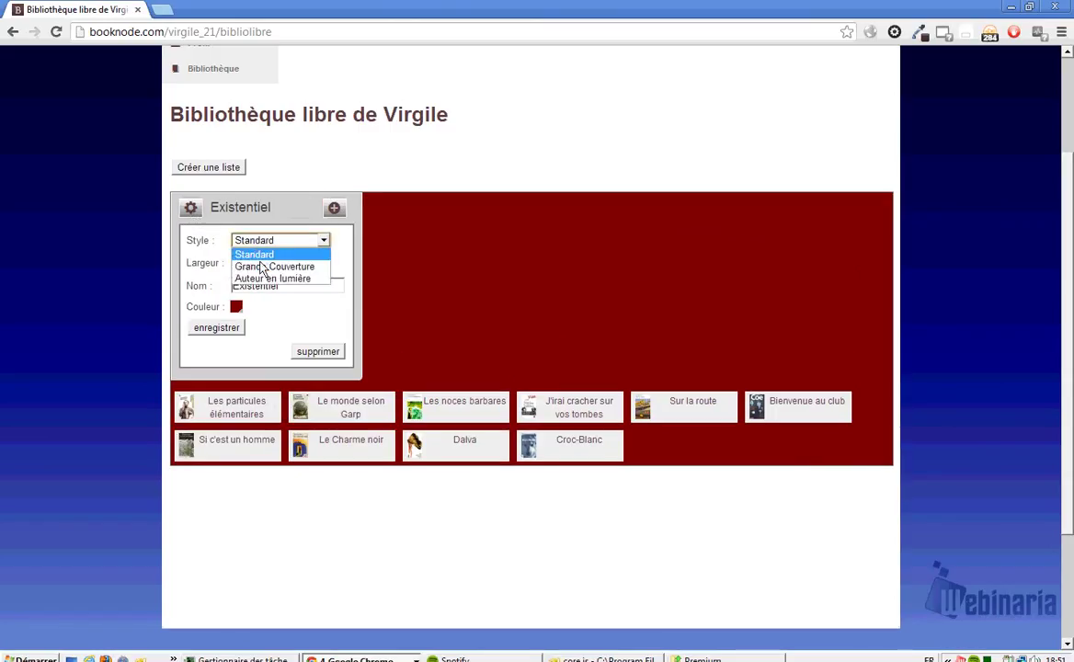
{"action": "left_click", "coordinate": [261, 267]}
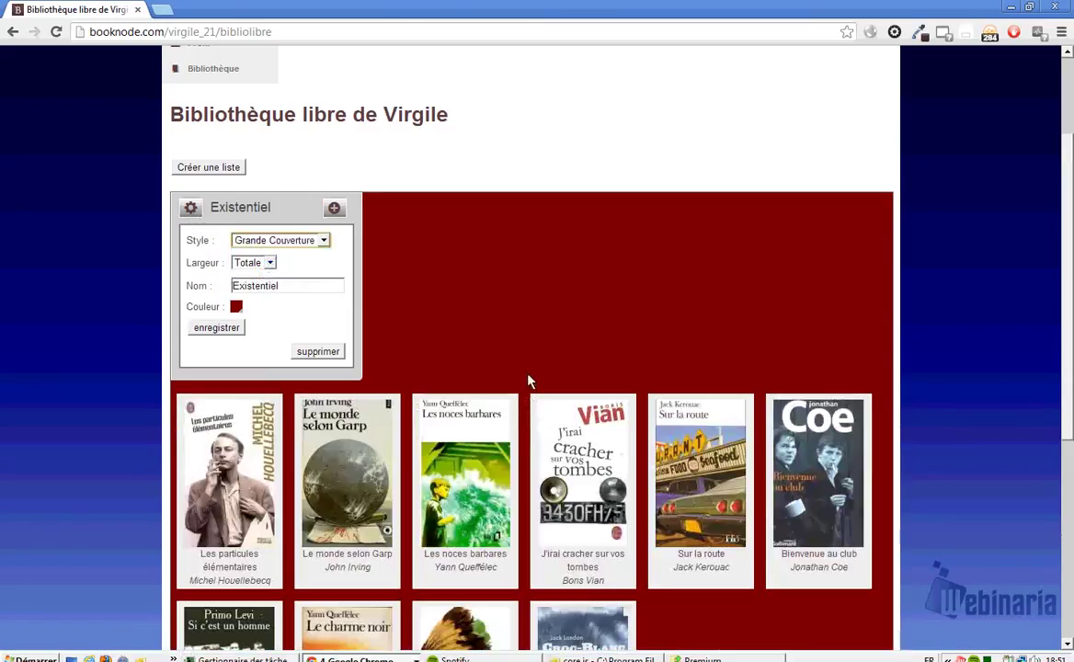
{"action": "scroll", "coordinate": [496, 358], "scroll_direction": "down", "scroll_amount": 4}
{"action": "scroll", "coordinate": [713, 459], "scroll_direction": "up", "scroll_amount": 4}
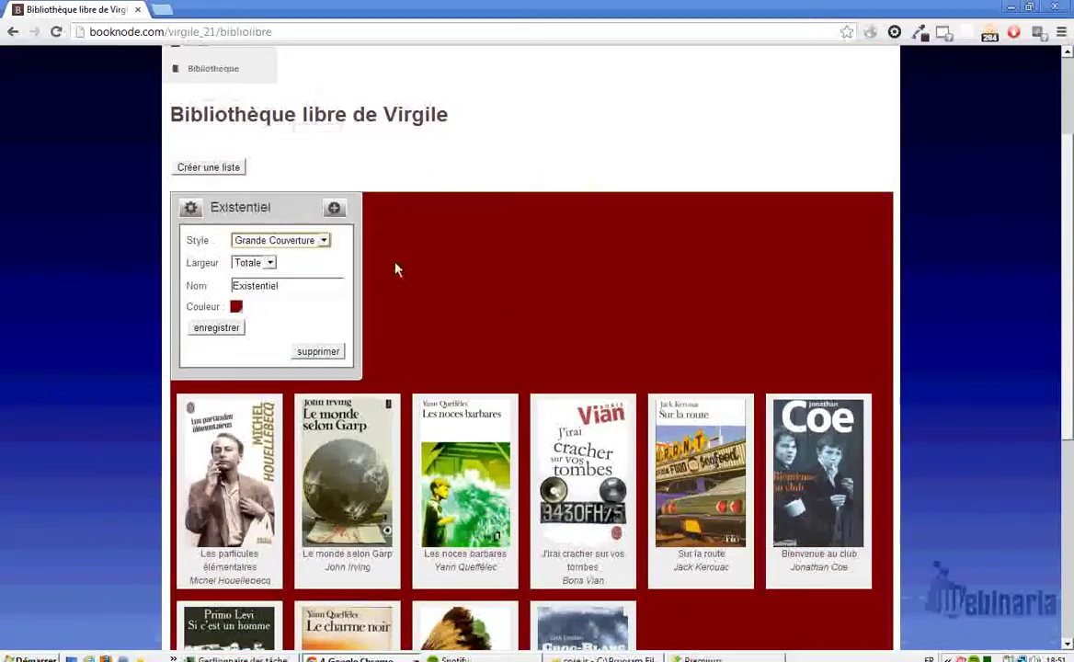
{"action": "scroll", "coordinate": [476, 496], "scroll_direction": "down", "scroll_amount": 3}
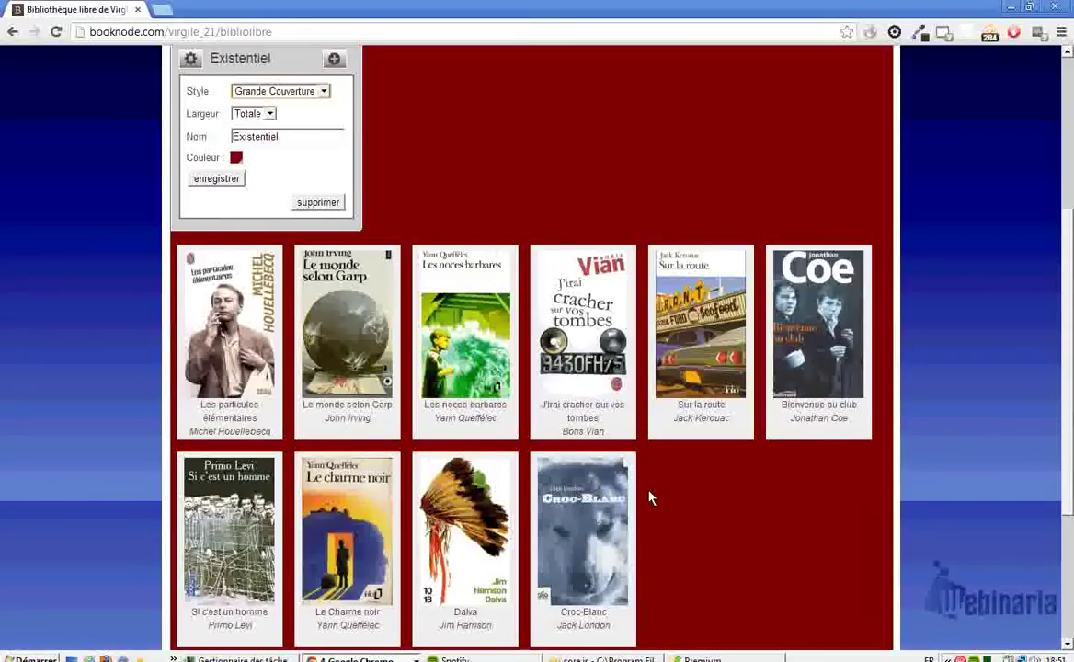
{"action": "scroll", "coordinate": [293, 310], "scroll_direction": "up", "scroll_amount": 4}
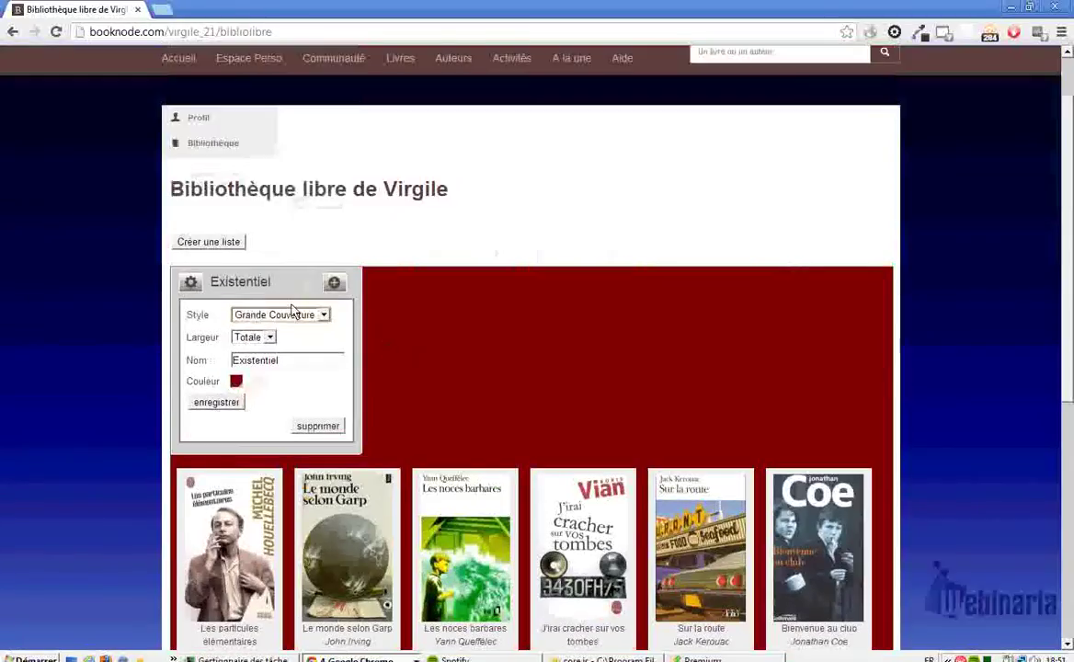
{"action": "left_click", "coordinate": [192, 286]}
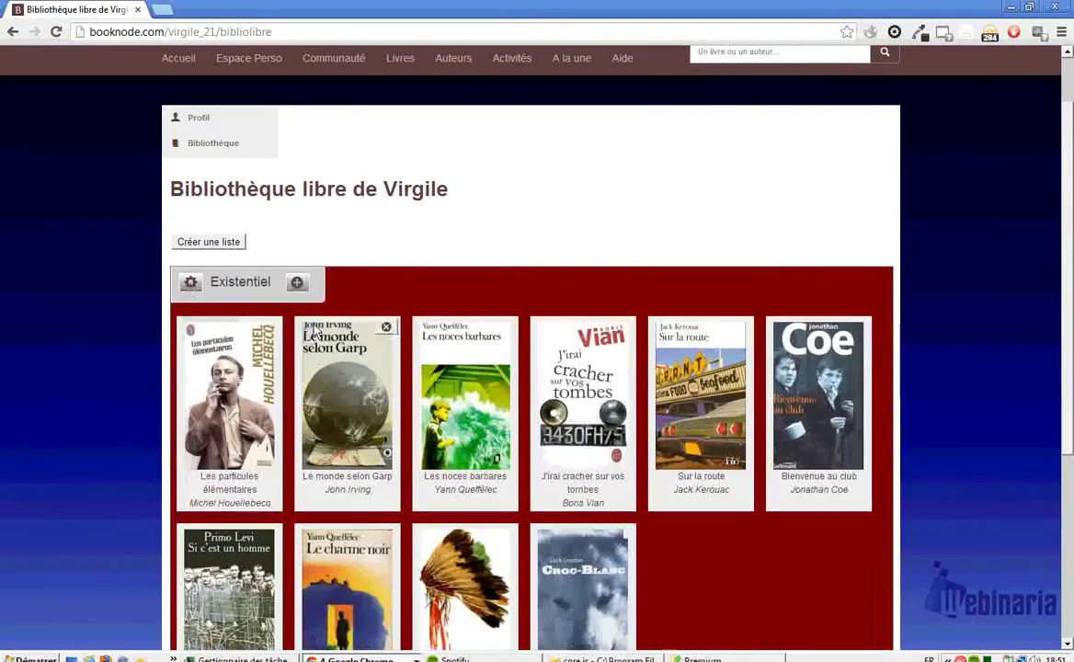
{"action": "scroll", "coordinate": [346, 277], "scroll_direction": "down", "scroll_amount": 3}
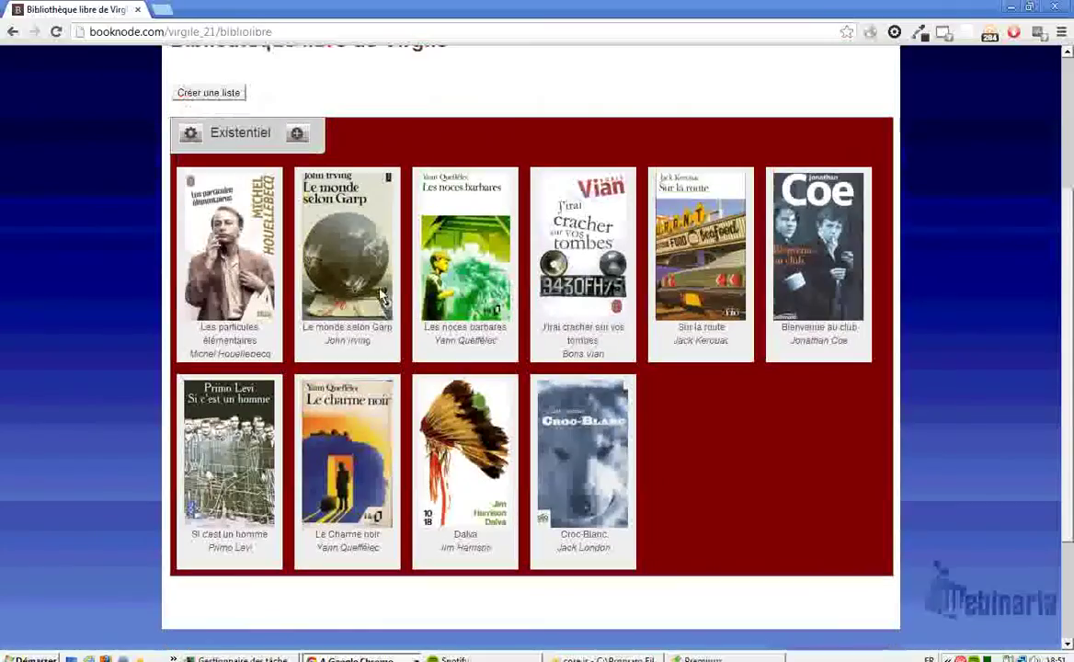
{"action": "scroll", "coordinate": [368, 296], "scroll_direction": "up", "scroll_amount": 2}
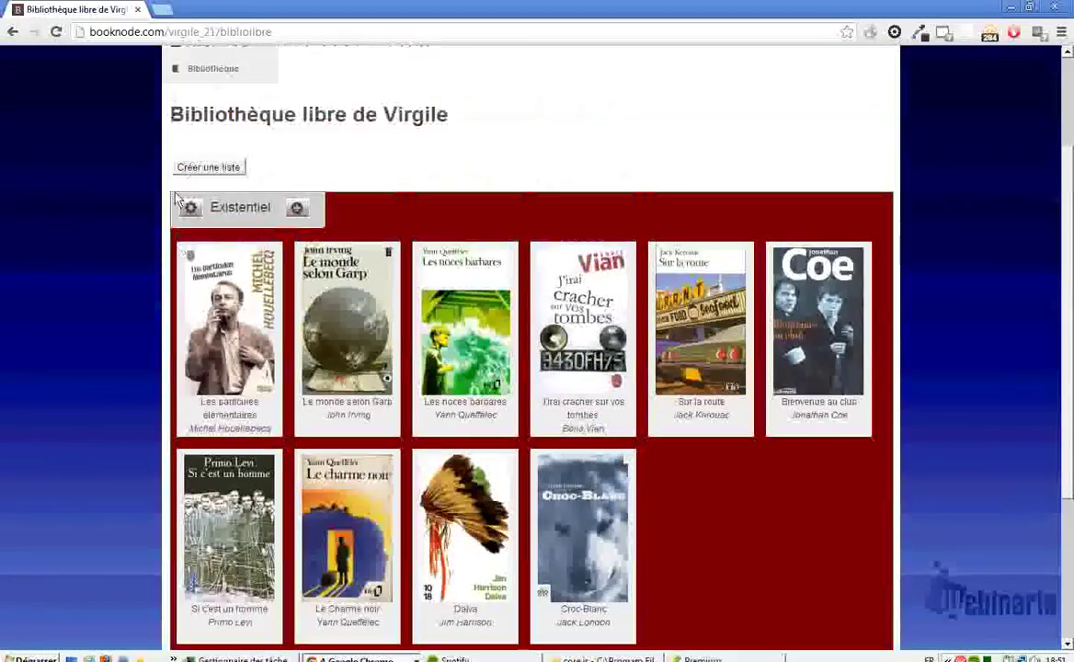
Step: Create a new list in the free-form library and enter Historico-Politique as its name in the list settings
{"action": "left_click", "coordinate": [209, 171]}
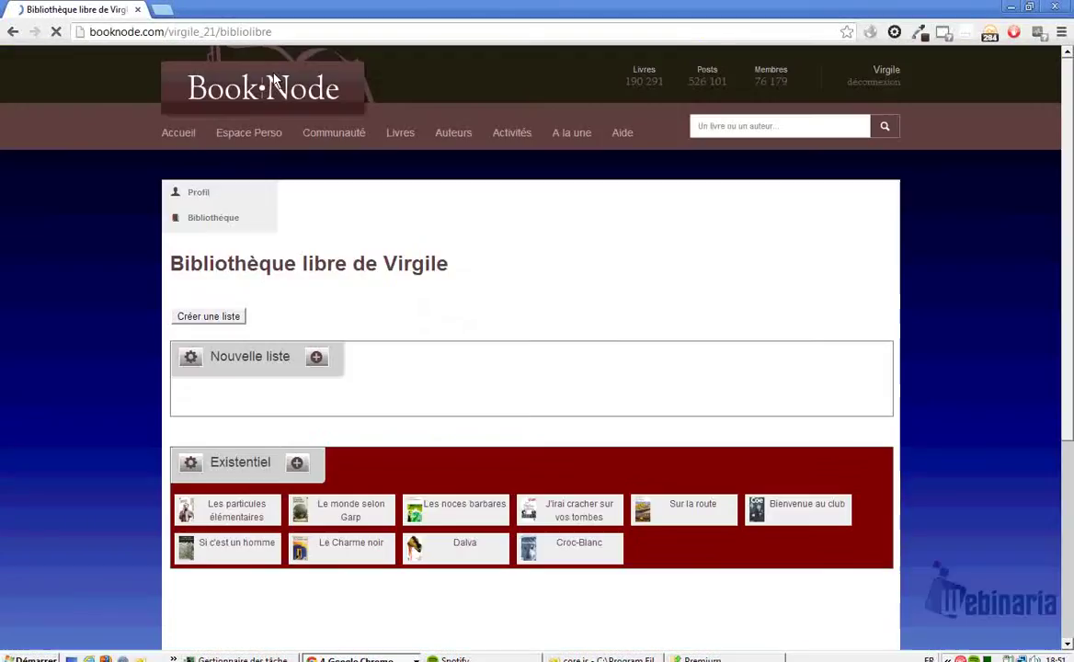
{"action": "scroll", "coordinate": [269, 287], "scroll_direction": "down", "scroll_amount": 2}
{"action": "left_click", "coordinate": [190, 282]}
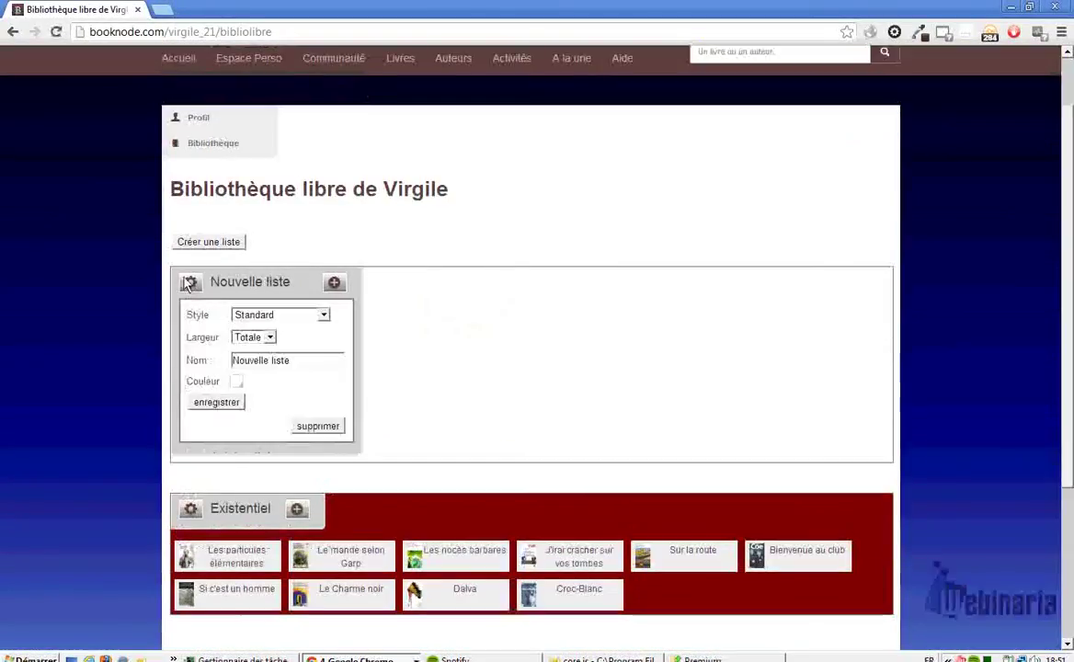
{"action": "left_click_drag", "start_coordinate": [296, 361], "coordinate": [204, 362]}
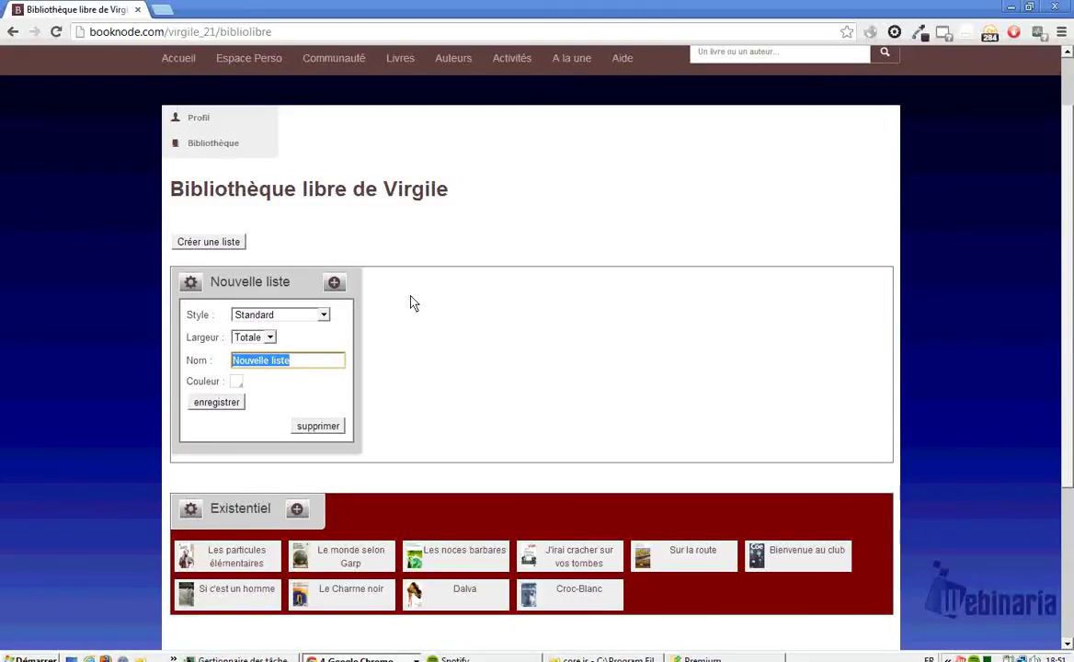
{"action": "type", "text": "His"}
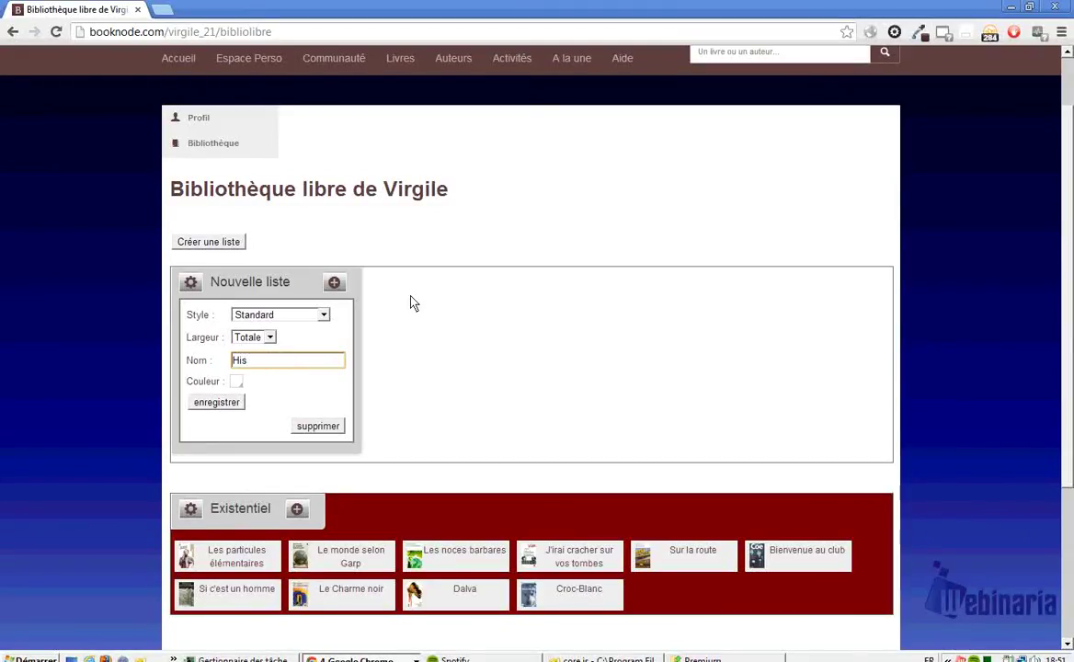
{"action": "type", "text": "toti"}
{"action": "key", "text": "BackSpace"}
{"action": "key", "text": "BackSpace"}
{"action": "type", "text": "ri"}
{"action": "type", "text": "o-Politiq"}
{"action": "key", "text": "BackSpace"}
{"action": "key", "text": "BackSpace"}
{"action": "type", "text": "que"}
{"action": "key", "text": "BackSpace"}
{"action": "key", "text": "BackSpace"}
{"action": "key", "text": "BackSpace"}
{"action": "key", "text": "BackSpace"}
{"action": "type", "text": "tique"}
Step: Give the Historico-Politique list a medium blue background colour and save its settings
{"action": "left_click", "coordinate": [237, 381]}
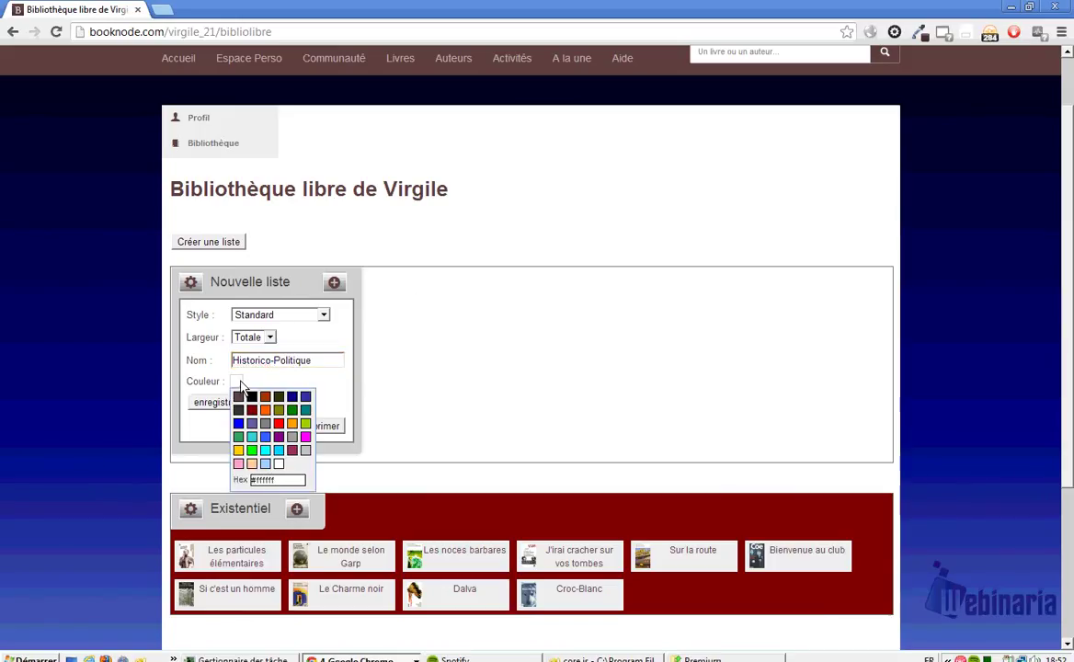
{"action": "left_click", "coordinate": [266, 438]}
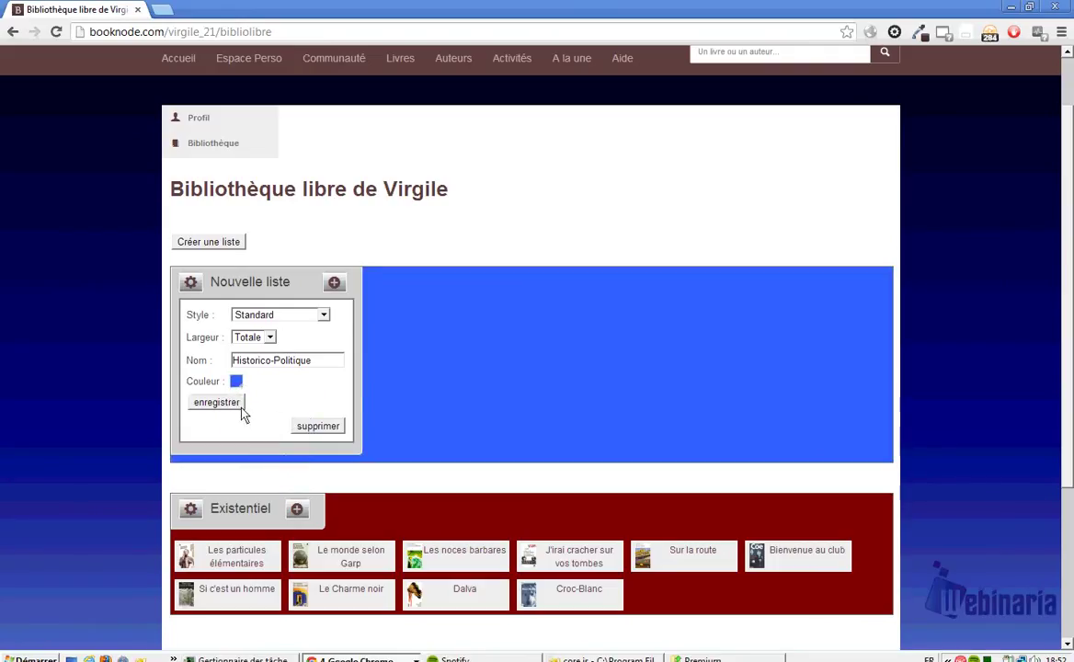
{"action": "left_click", "coordinate": [239, 408]}
Step: Add Mémoires tome 1, Le pouvoir et la vie Tome 3, La découverte de l'Amérique, Lincoln and Les rois maudits 1 to Historico-Politique
{"action": "left_click", "coordinate": [345, 283]}
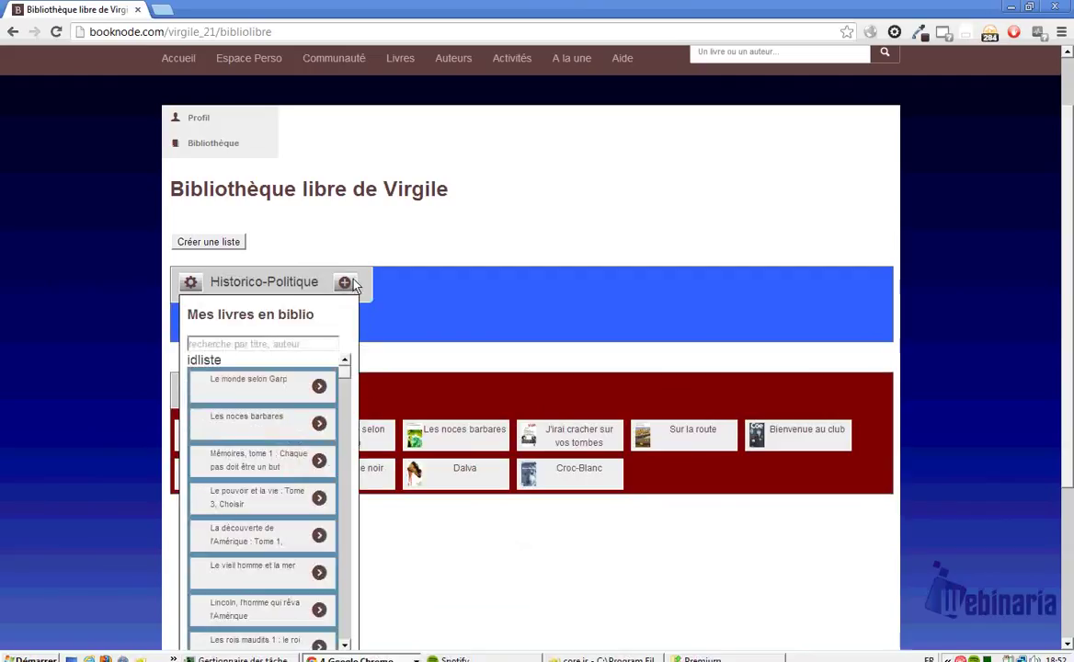
{"action": "scroll", "coordinate": [372, 397], "scroll_direction": "down", "scroll_amount": 2}
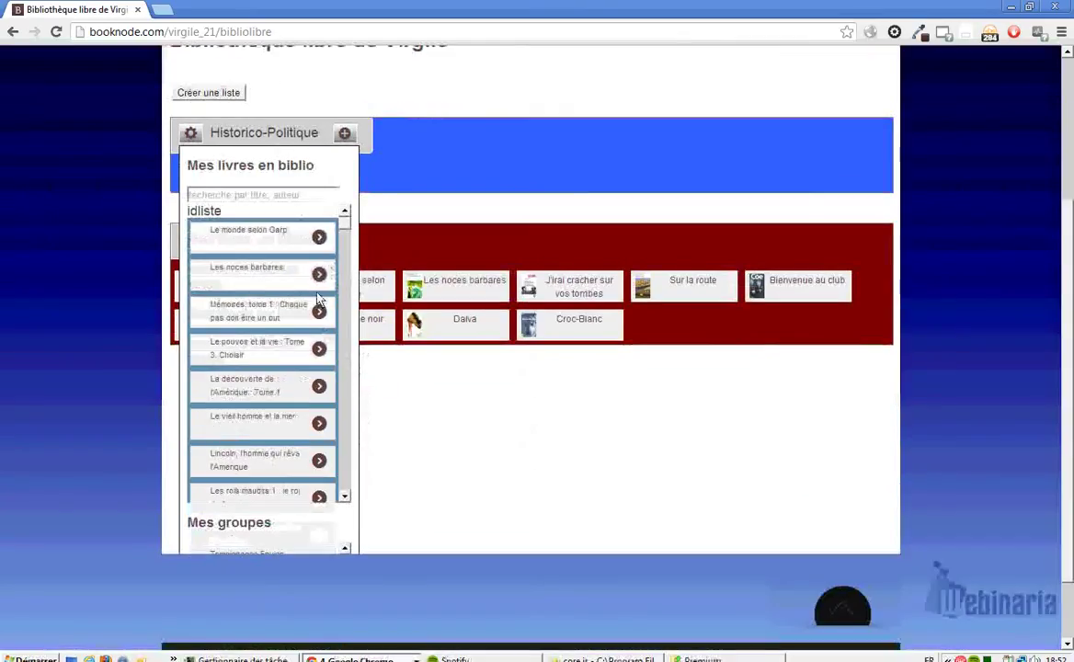
{"action": "left_click", "coordinate": [318, 308]}
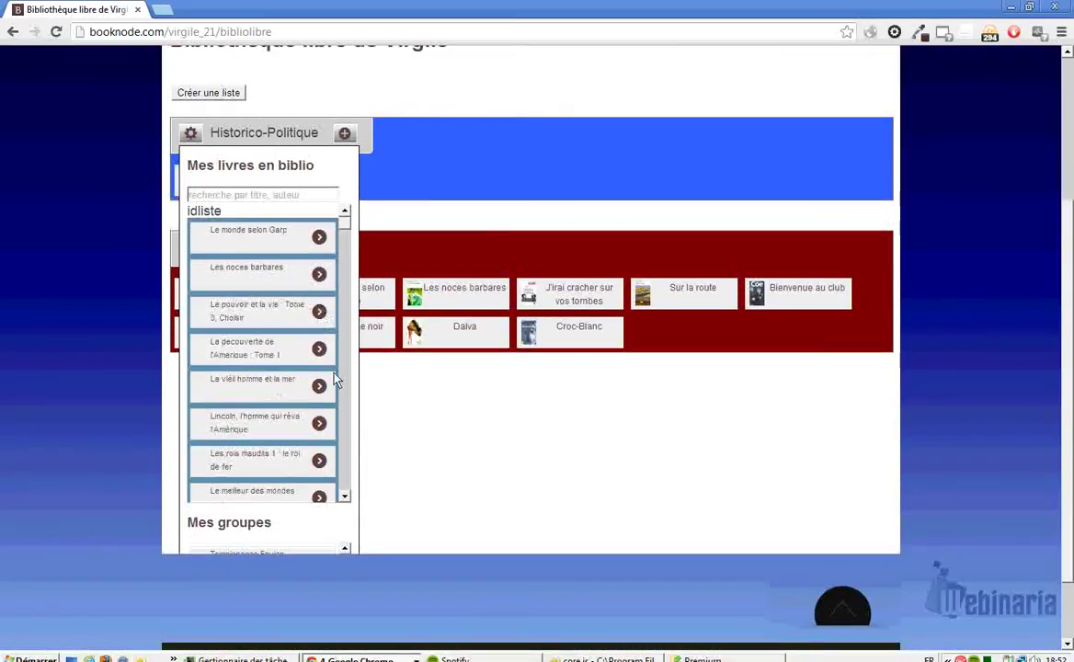
{"action": "left_click", "coordinate": [319, 311]}
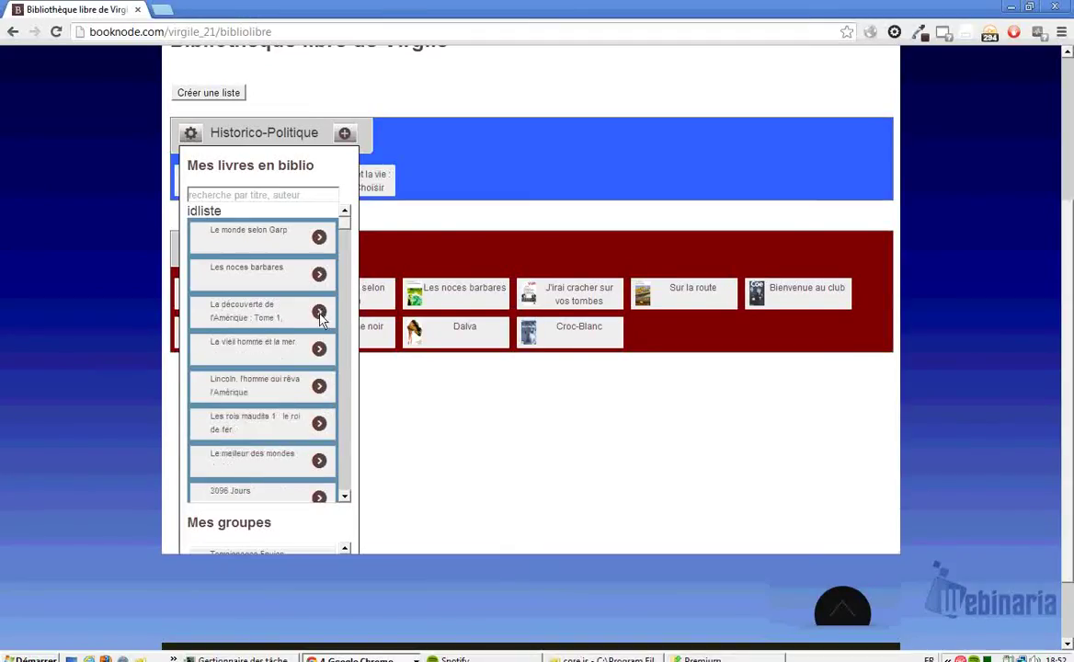
{"action": "left_click", "coordinate": [319, 312]}
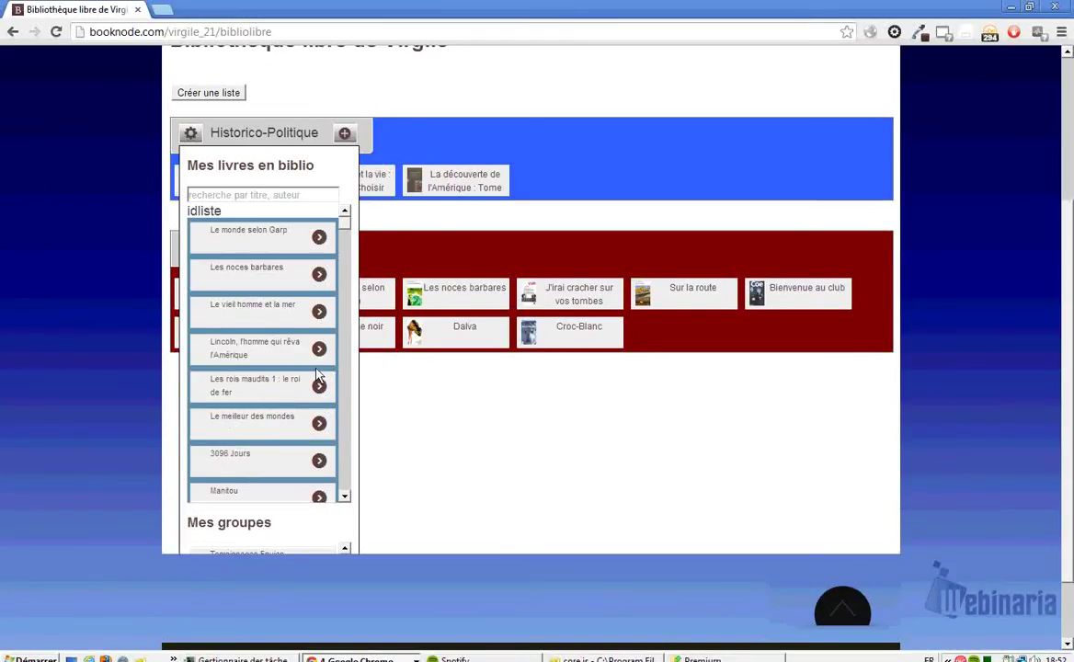
{"action": "left_click", "coordinate": [319, 351]}
{"action": "left_click", "coordinate": [321, 352]}
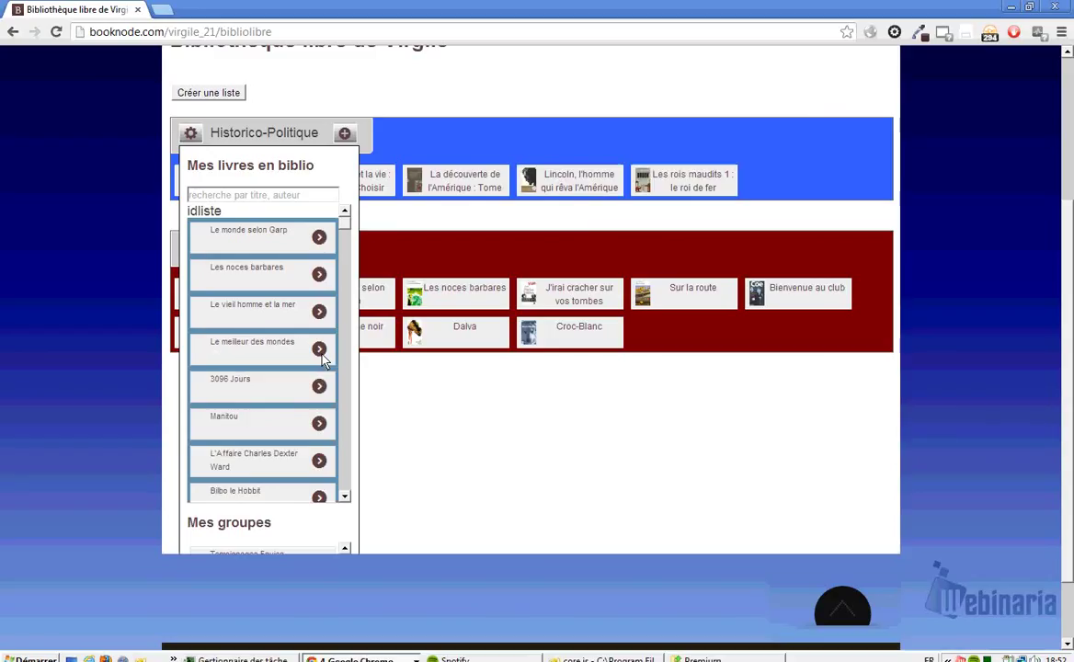
Step: Add Les rois maudits 2 and Si c'est un homme to the Historico-Politique list and close the book picker
{"action": "scroll", "coordinate": [321, 405], "scroll_direction": "down", "scroll_amount": 1}
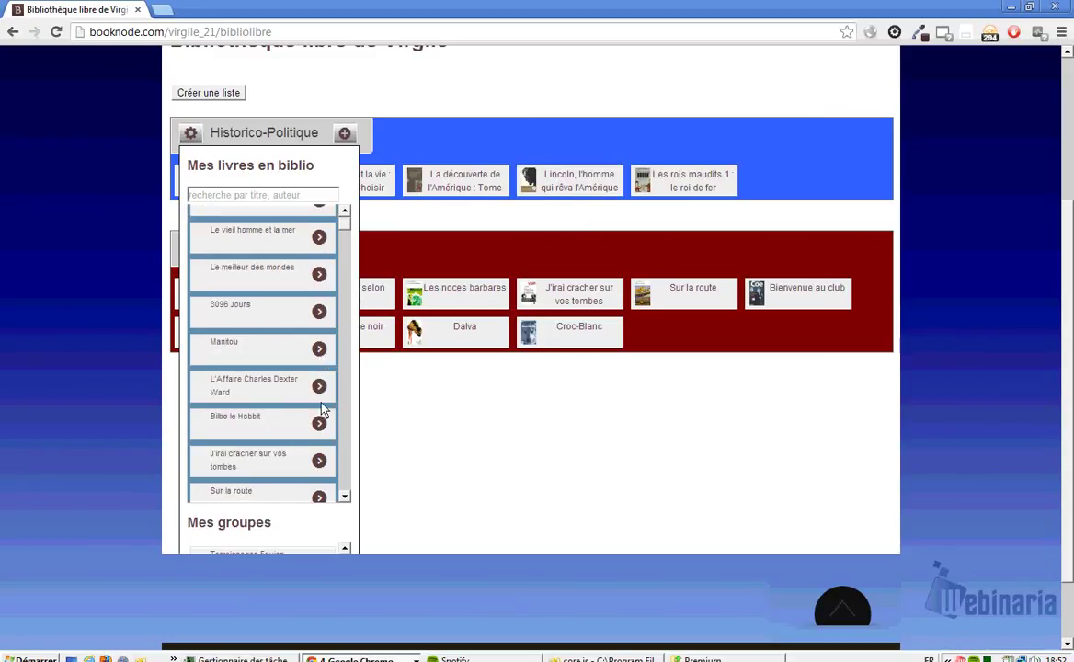
{"action": "scroll", "coordinate": [322, 409], "scroll_direction": "down", "scroll_amount": 1}
{"action": "scroll", "coordinate": [318, 427], "scroll_direction": "down", "scroll_amount": 2}
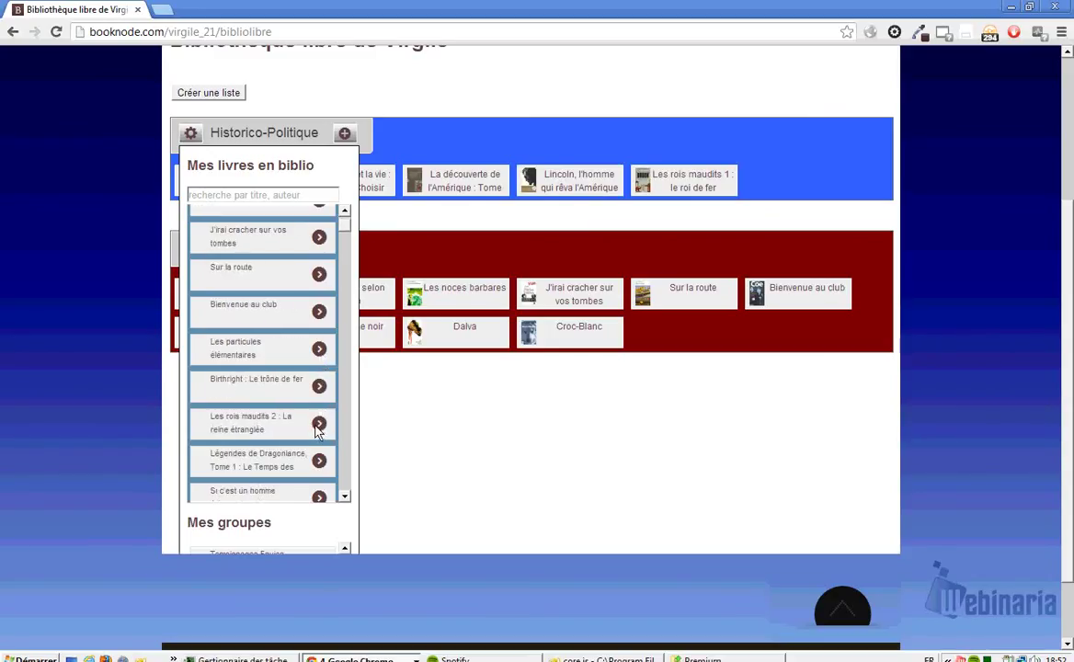
{"action": "scroll", "coordinate": [317, 428], "scroll_direction": "down", "scroll_amount": 1}
{"action": "left_click", "coordinate": [319, 351]}
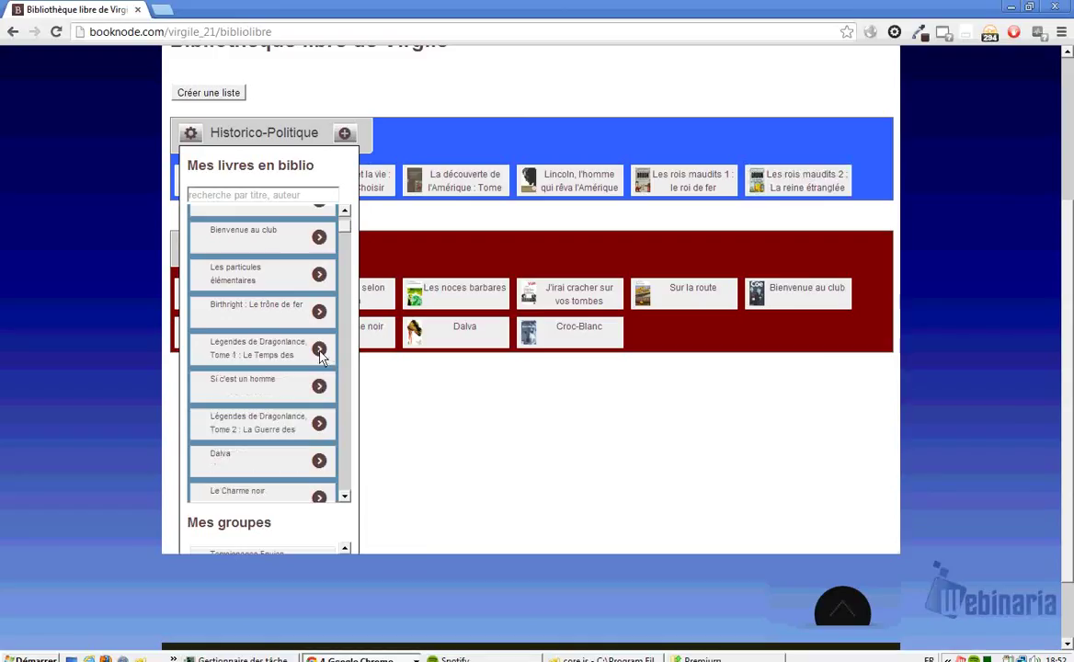
{"action": "scroll", "coordinate": [307, 382], "scroll_direction": "down", "scroll_amount": 1}
{"action": "scroll", "coordinate": [304, 378], "scroll_direction": "down", "scroll_amount": 1}
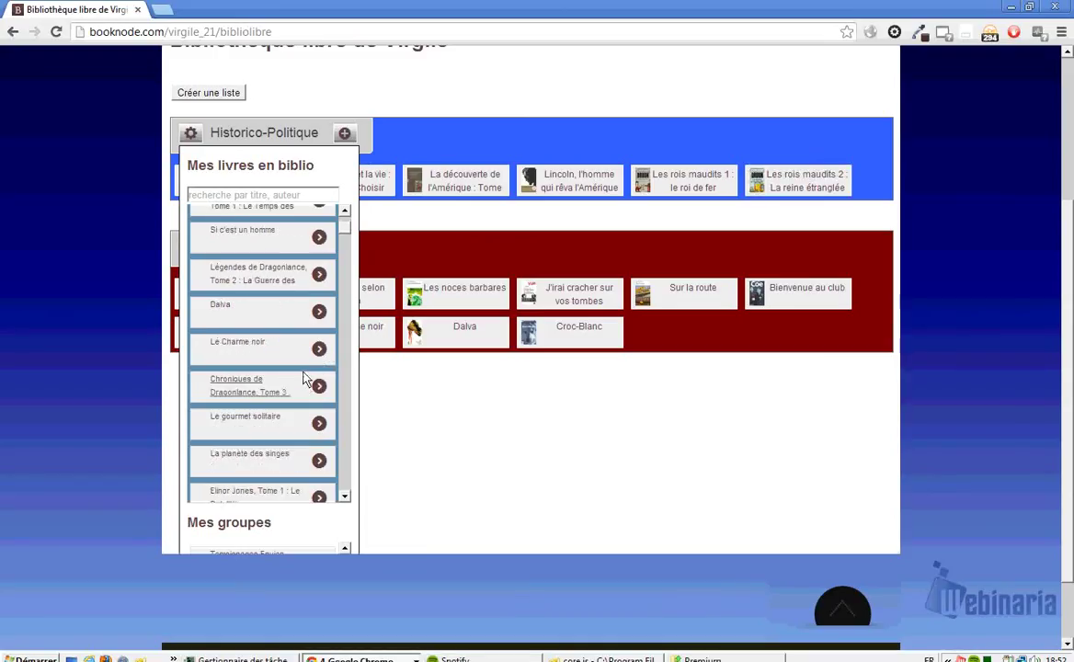
{"action": "left_click", "coordinate": [319, 239]}
{"action": "scroll", "coordinate": [264, 358], "scroll_direction": "down", "scroll_amount": 1}
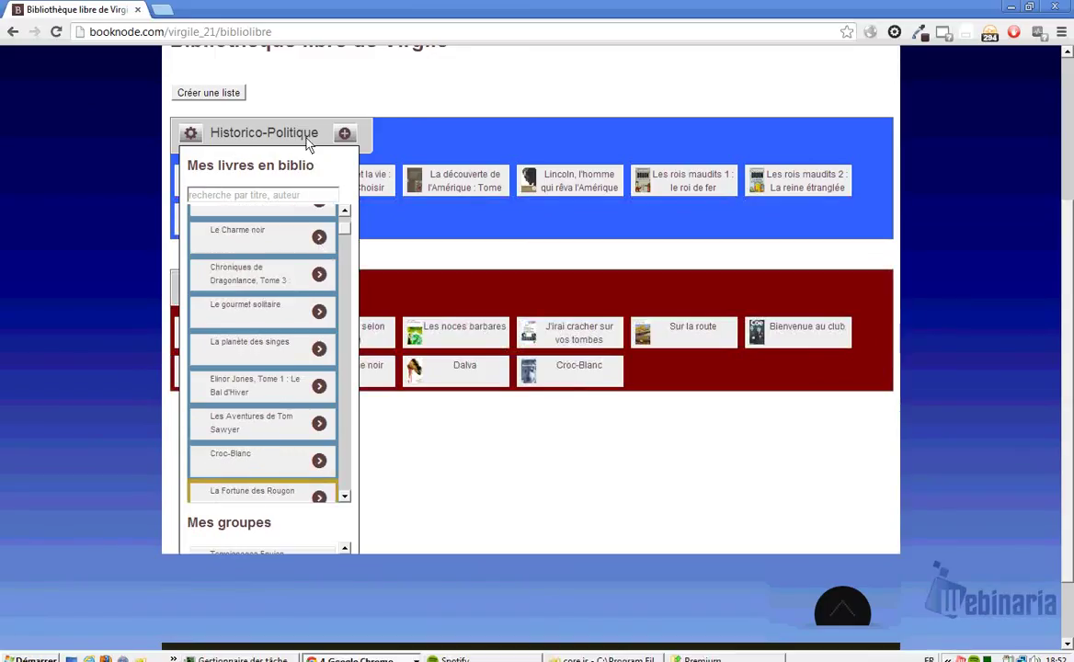
{"action": "left_click", "coordinate": [345, 136]}
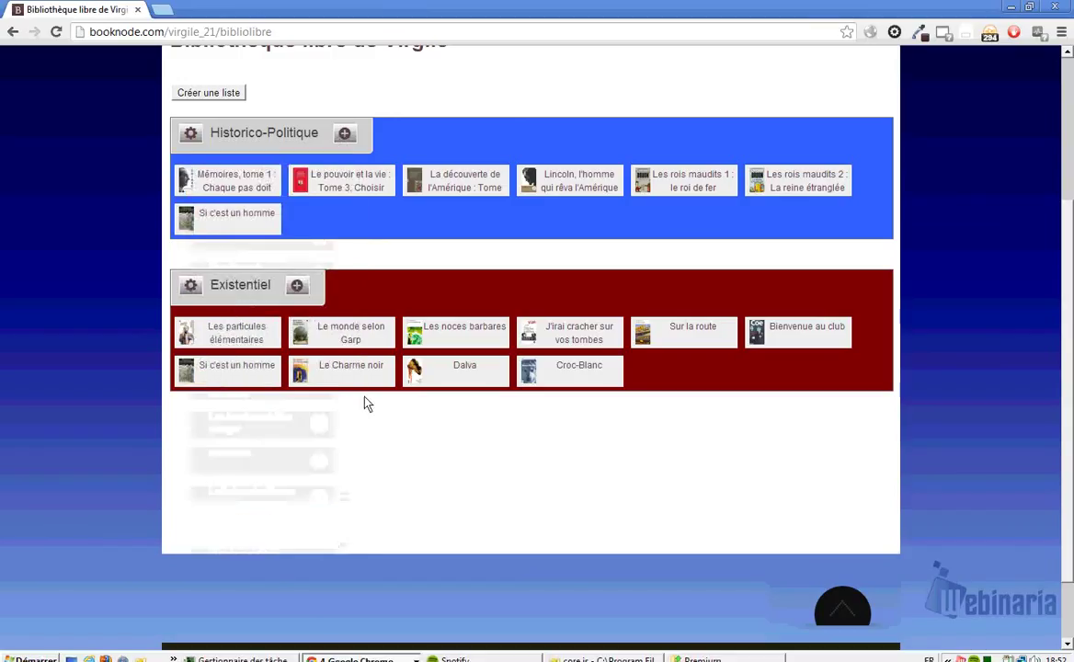
Step: Set the Historico-Politique list's style to Auteur en lumière and save it
{"action": "scroll", "coordinate": [364, 400], "scroll_direction": "up", "scroll_amount": 2}
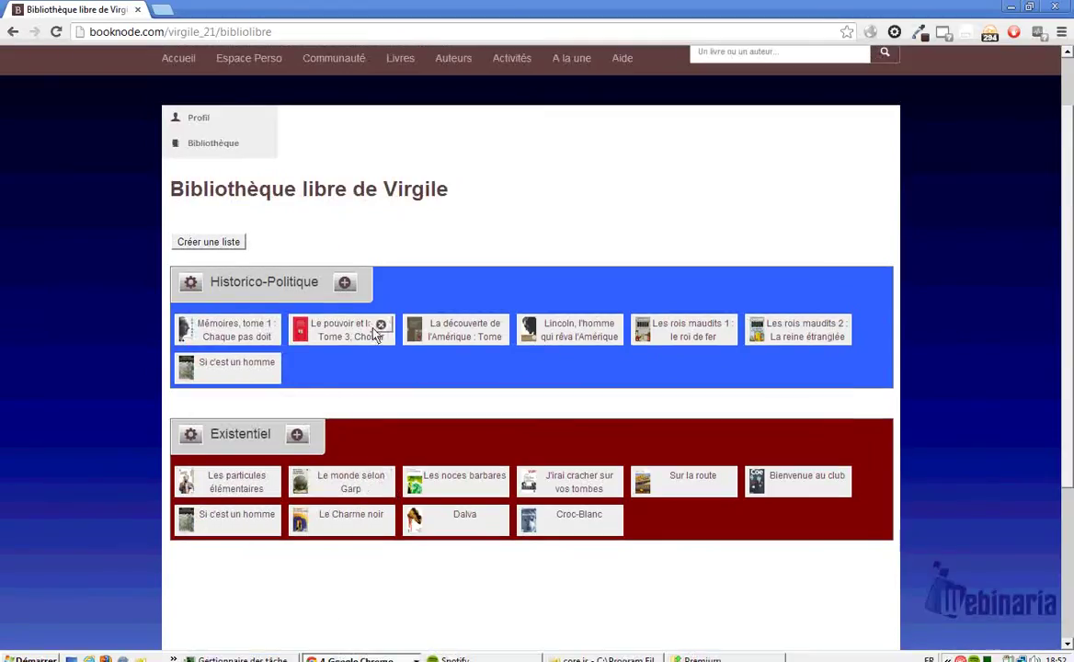
{"action": "left_click", "coordinate": [190, 284]}
{"action": "left_click", "coordinate": [268, 317]}
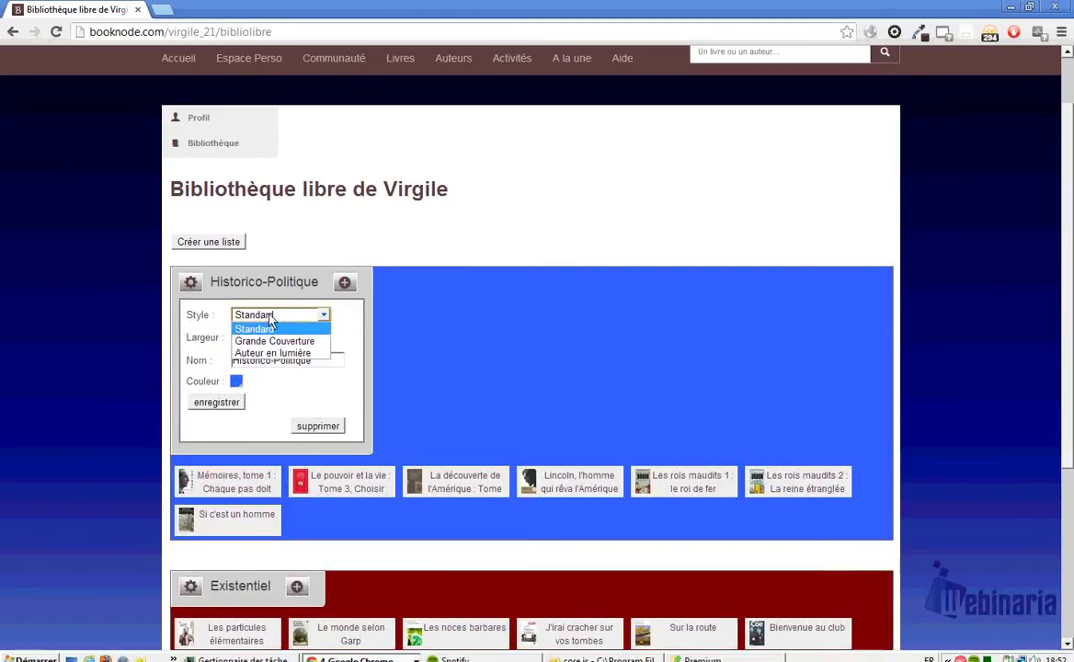
{"action": "left_click", "coordinate": [274, 353]}
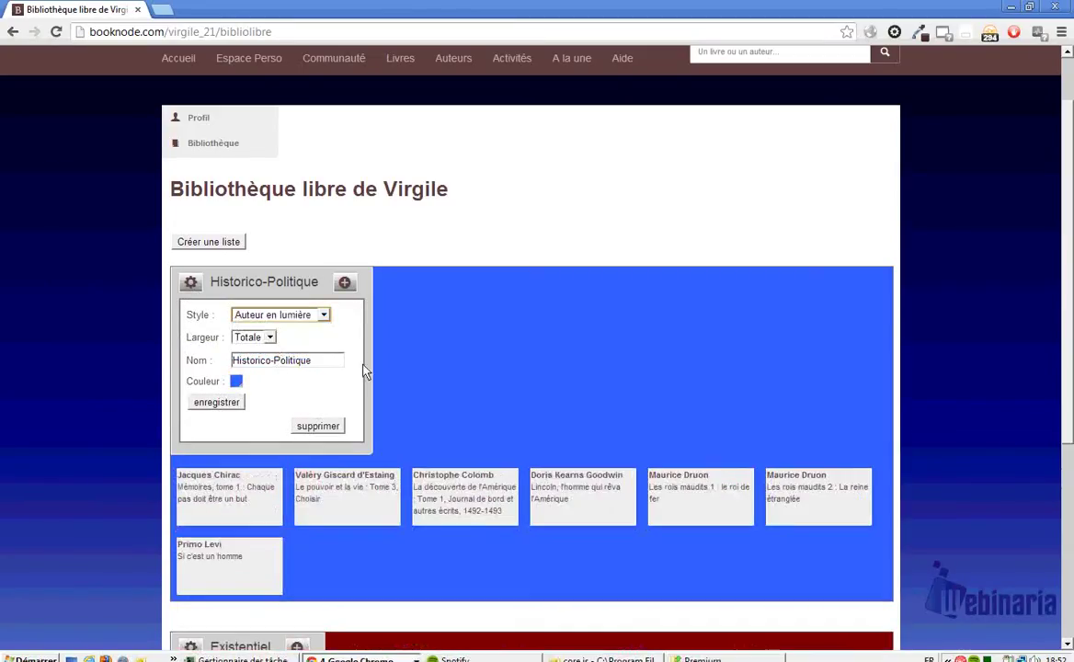
{"action": "scroll", "coordinate": [628, 438], "scroll_direction": "down", "scroll_amount": 2}
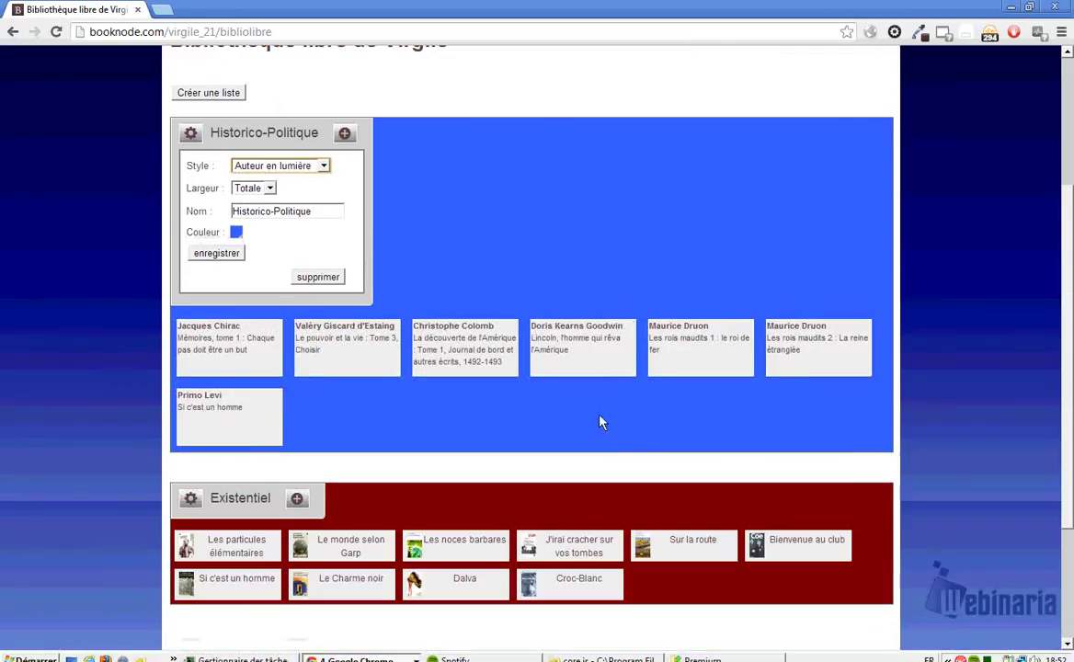
{"action": "mouse_move", "coordinate": [222, 331]}
{"action": "left_click", "coordinate": [228, 255]}
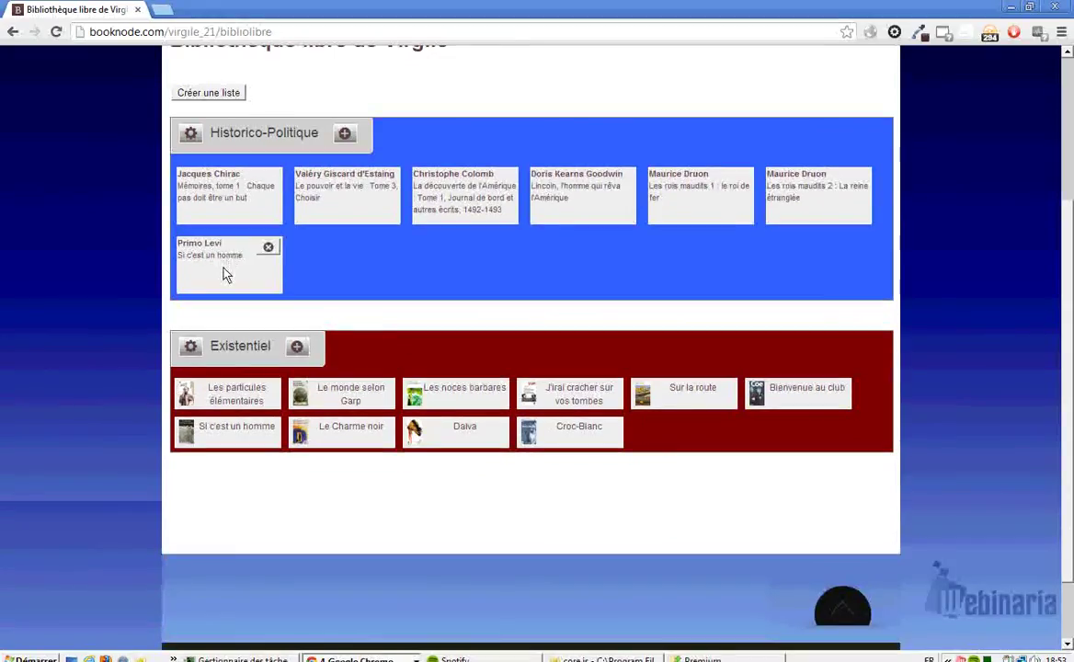
Step: Save the Existentiel list's settings as they are and try to reorder the two lists by moving Historico-Politique
{"action": "left_click", "coordinate": [191, 346]}
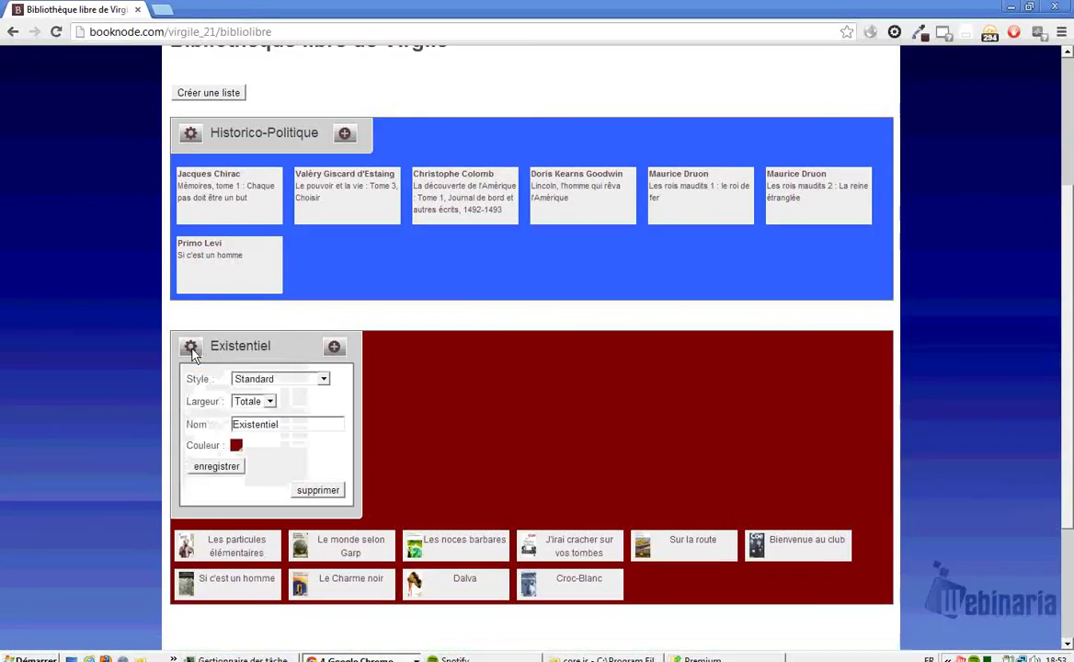
{"action": "left_click", "coordinate": [221, 467]}
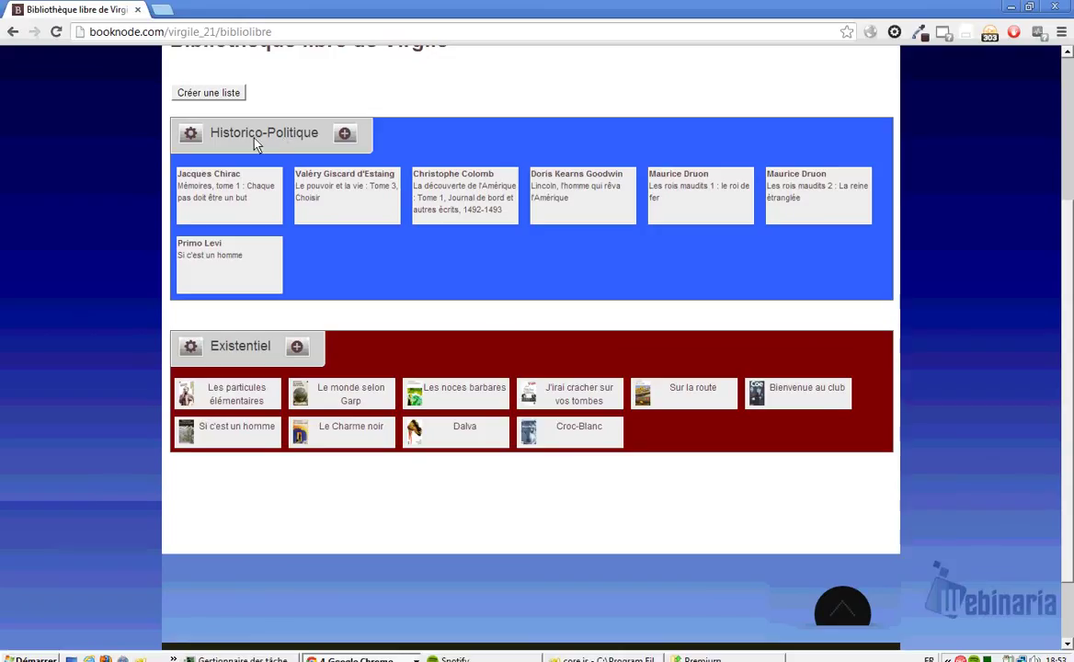
{"action": "mouse_move", "coordinate": [255, 142]}
{"action": "left_mouse_down"}
{"action": "mouse_move", "coordinate": [243, 322]}
{"action": "mouse_move", "coordinate": [260, 386]}
{"action": "mouse_move", "coordinate": [254, 359]}
{"action": "mouse_move", "coordinate": [222, 318]}
{"action": "mouse_move", "coordinate": [222, 130]}
{"action": "mouse_move", "coordinate": [239, 147]}
{"action": "left_mouse_up"}
{"action": "left_click_drag", "start_coordinate": [222, 299], "coordinate": [213, 148]}
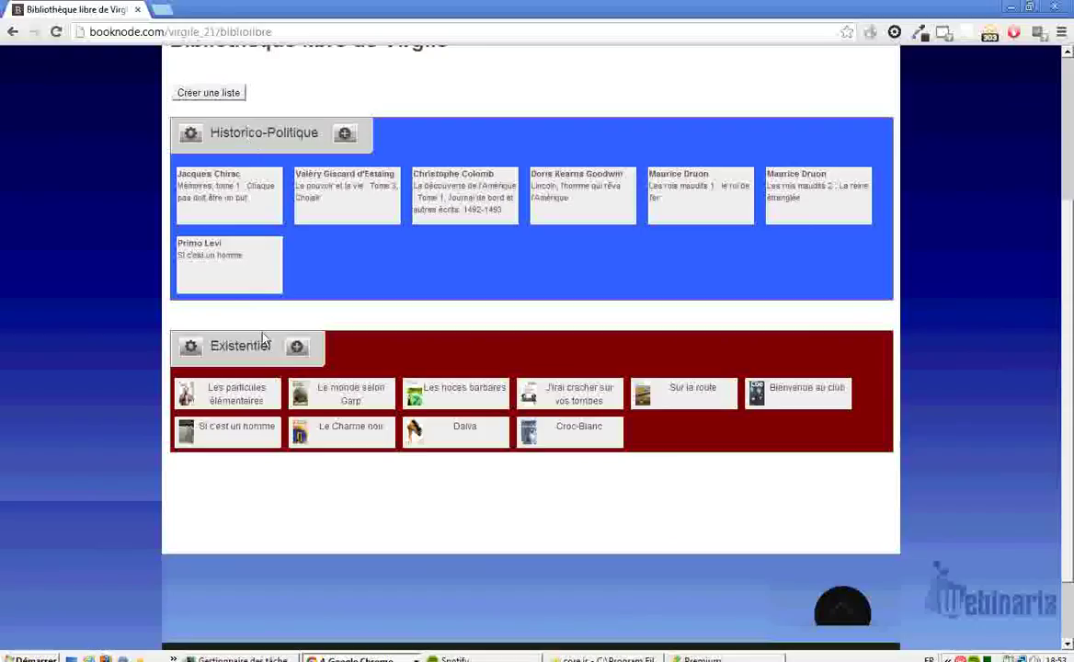
Step: Set the Existentiel list's style to Grande Couverture and save it
{"action": "left_click", "coordinate": [191, 346]}
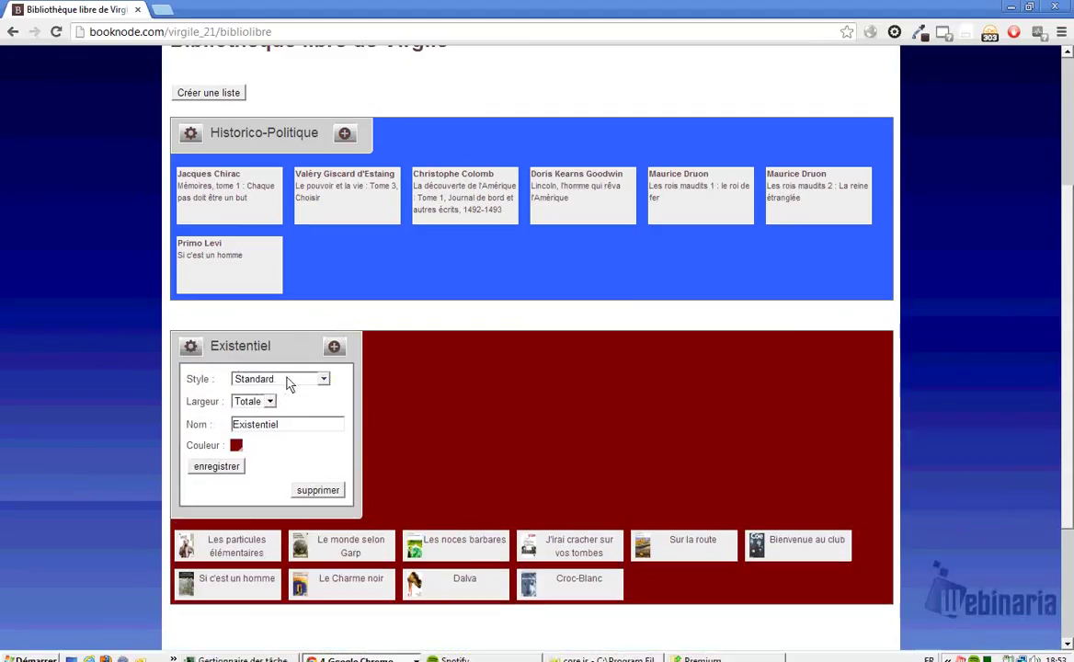
{"action": "left_click", "coordinate": [288, 379]}
{"action": "left_click", "coordinate": [310, 406]}
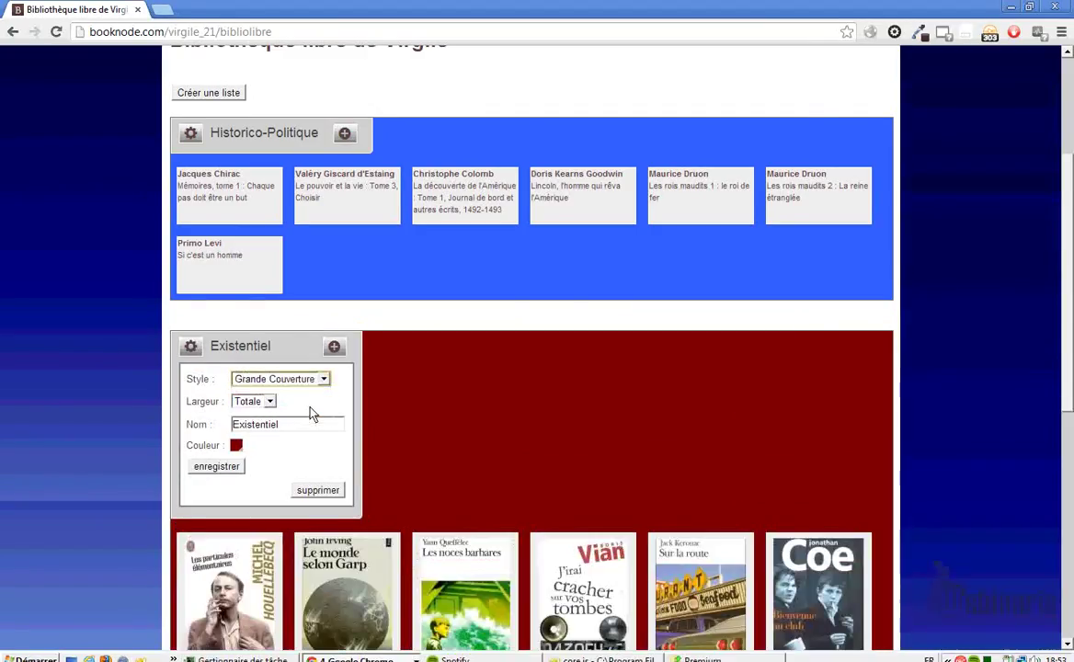
{"action": "left_click", "coordinate": [221, 464]}
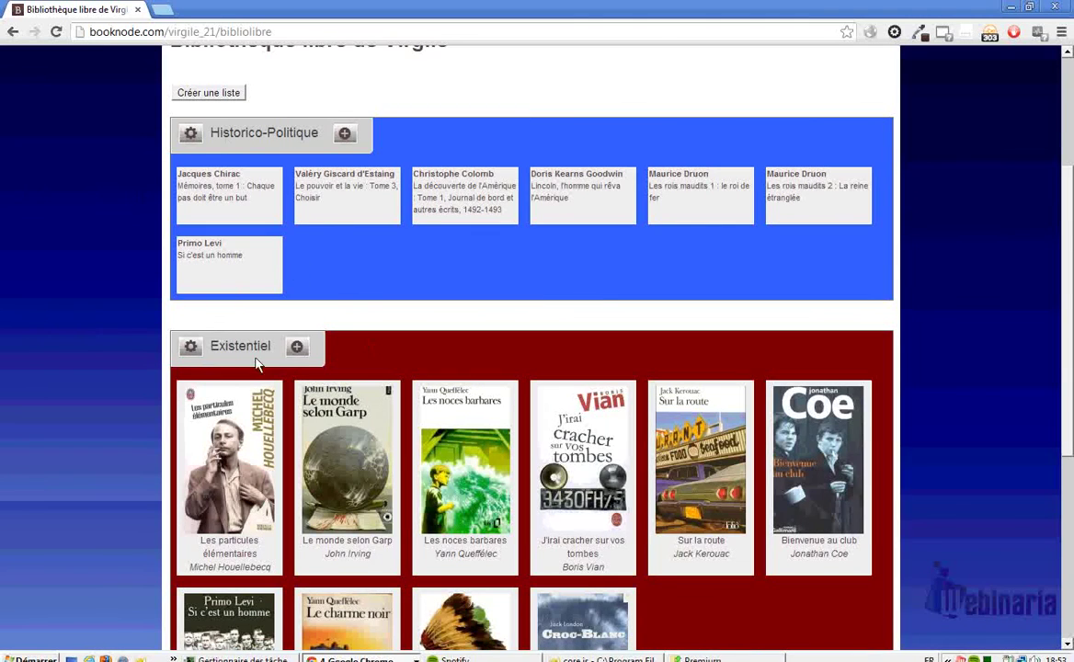
Step: Move the Existentiel list above Historico-Politique and save it with its width set to Moitié
{"action": "left_click_drag", "start_coordinate": [236, 334], "coordinate": [237, 133]}
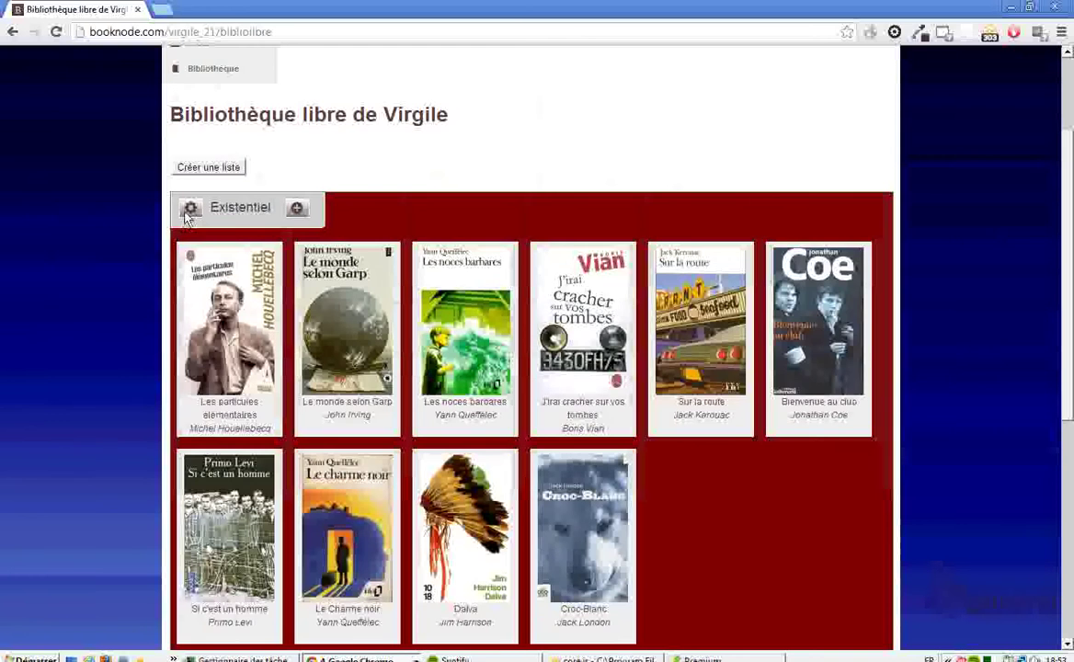
{"action": "left_click", "coordinate": [190, 208]}
{"action": "left_click", "coordinate": [259, 263]}
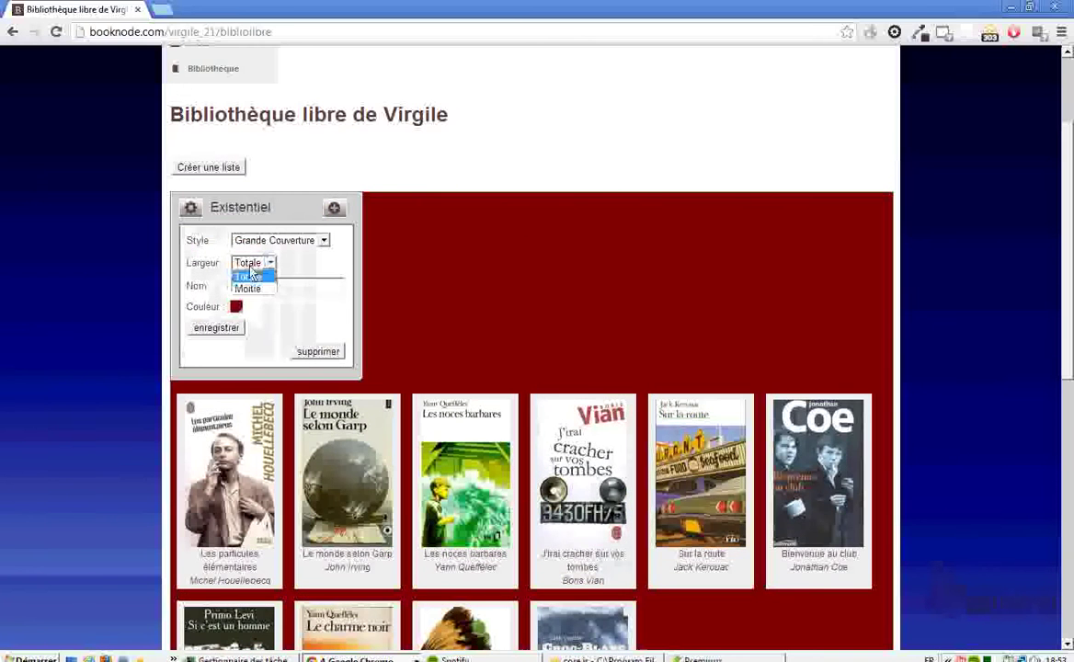
{"action": "left_click", "coordinate": [254, 290]}
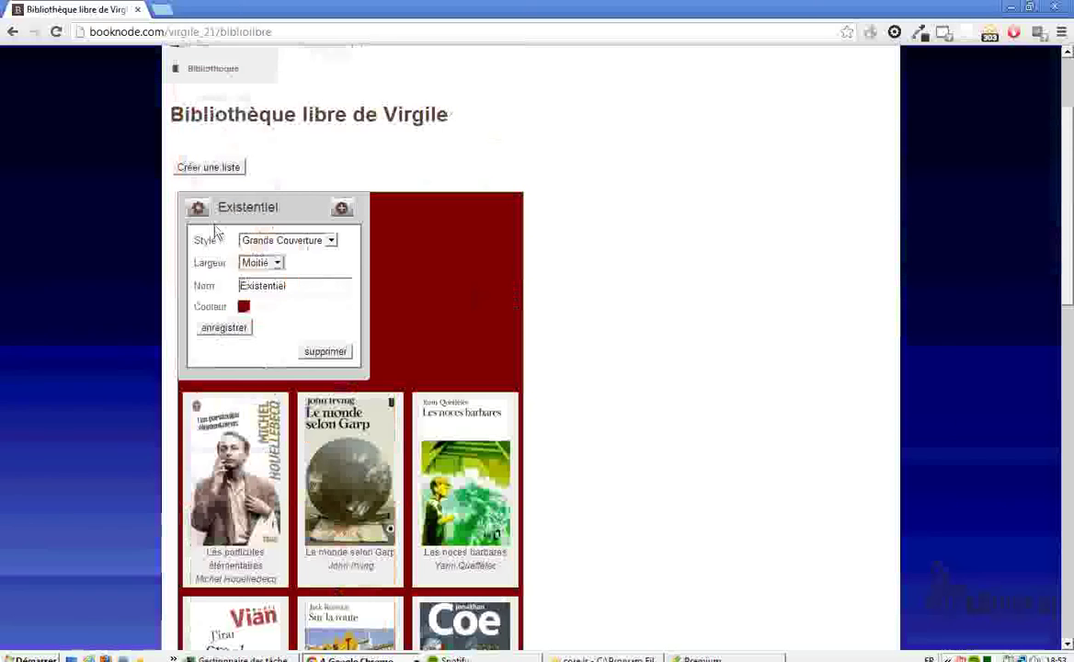
{"action": "left_click", "coordinate": [228, 330]}
Step: Set the Historico-Politique list's width to Moitié and save it
{"action": "scroll", "coordinate": [193, 250], "scroll_direction": "down", "scroll_amount": 9}
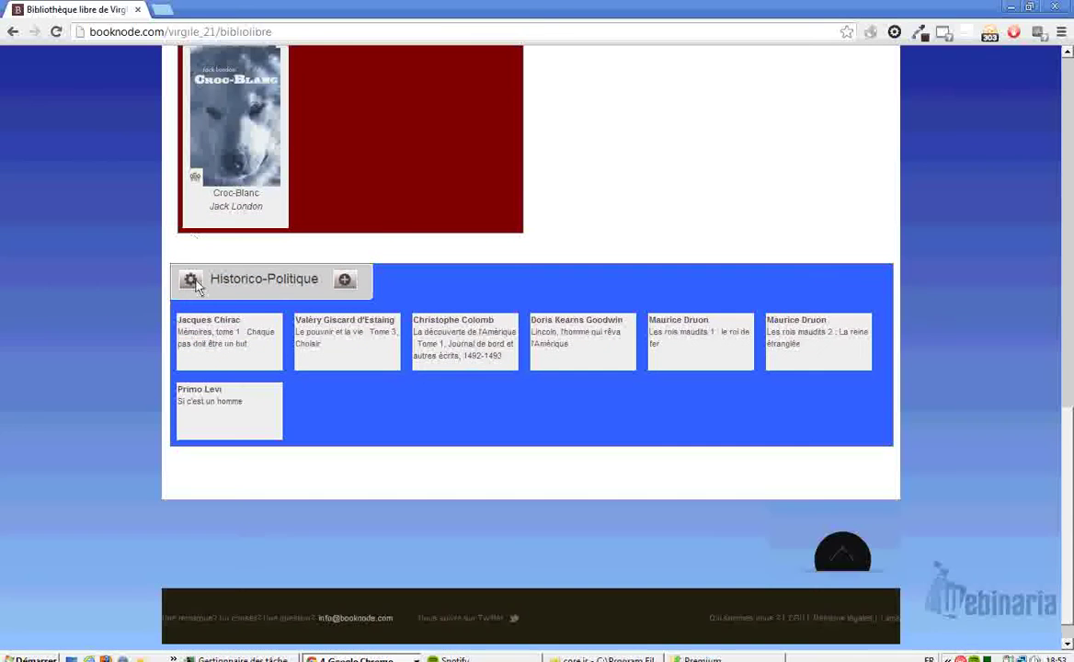
{"action": "left_click", "coordinate": [190, 280]}
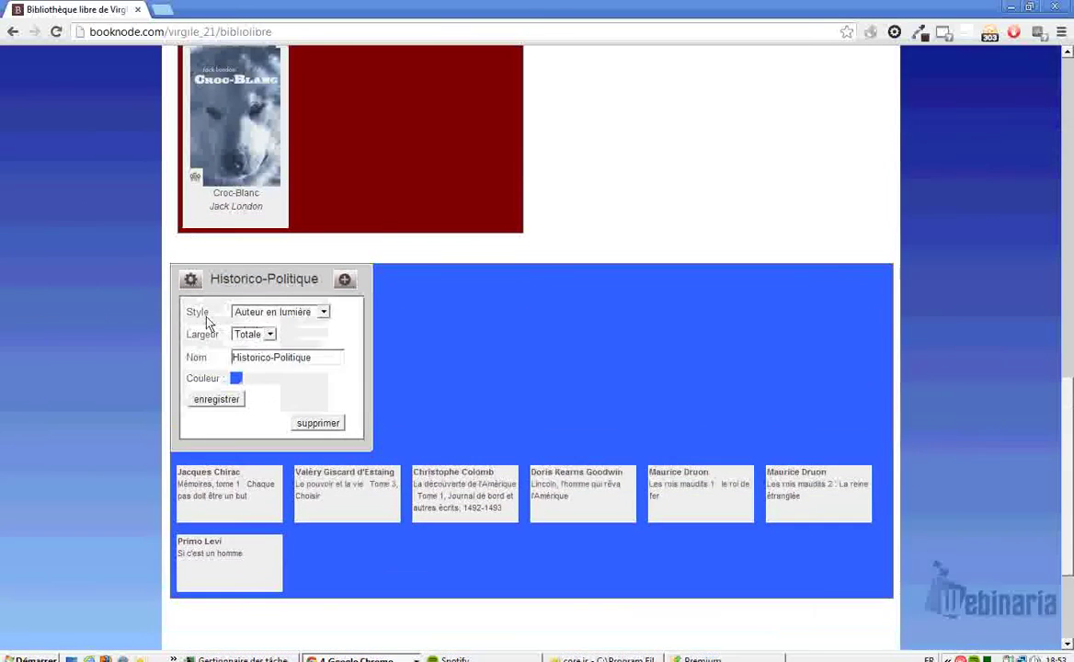
{"action": "left_click", "coordinate": [249, 360]}
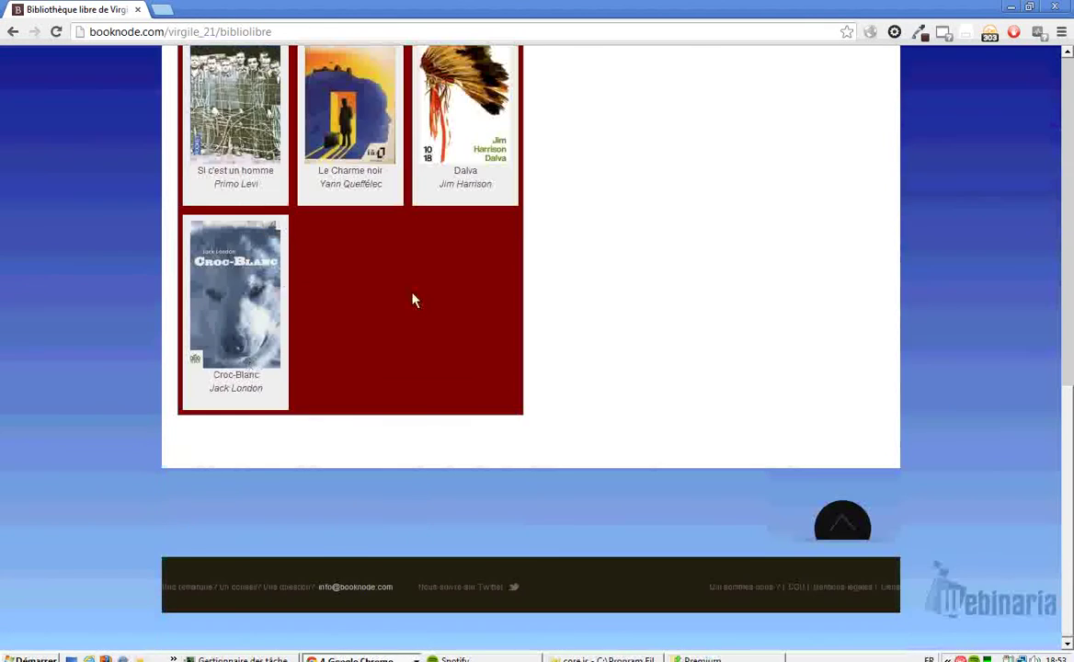
Step: Move the Historico-Politique list ahead of the Existentiel list in the same row
{"action": "scroll", "coordinate": [411, 300], "scroll_direction": "up", "scroll_amount": 8}
{"action": "left_click", "coordinate": [585, 435]}
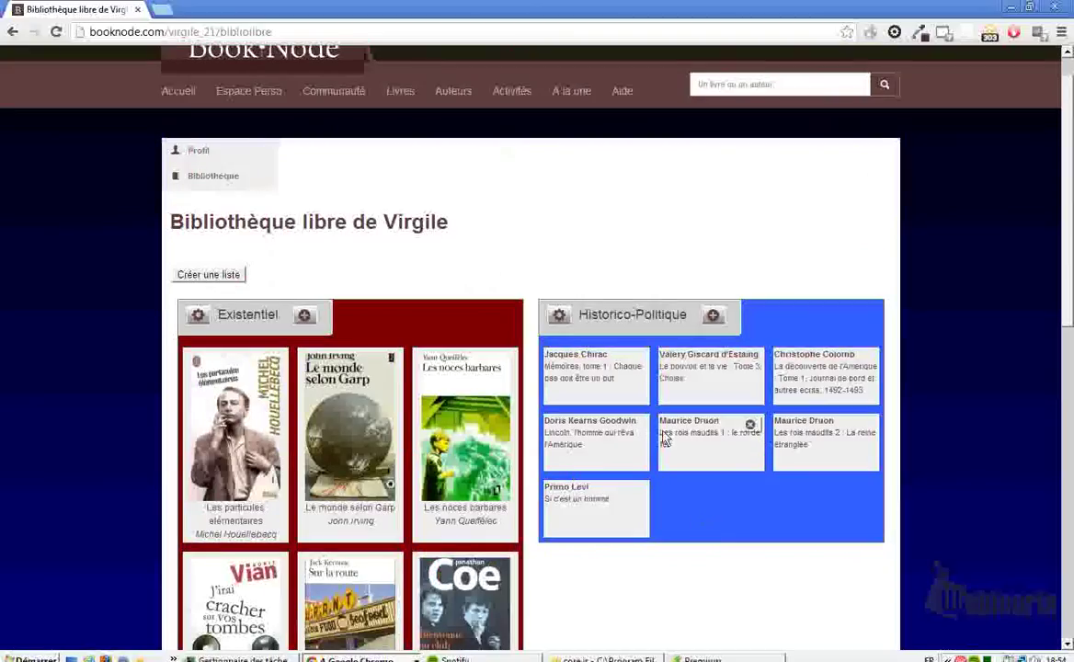
{"action": "left_click_drag", "start_coordinate": [620, 322], "coordinate": [285, 326]}
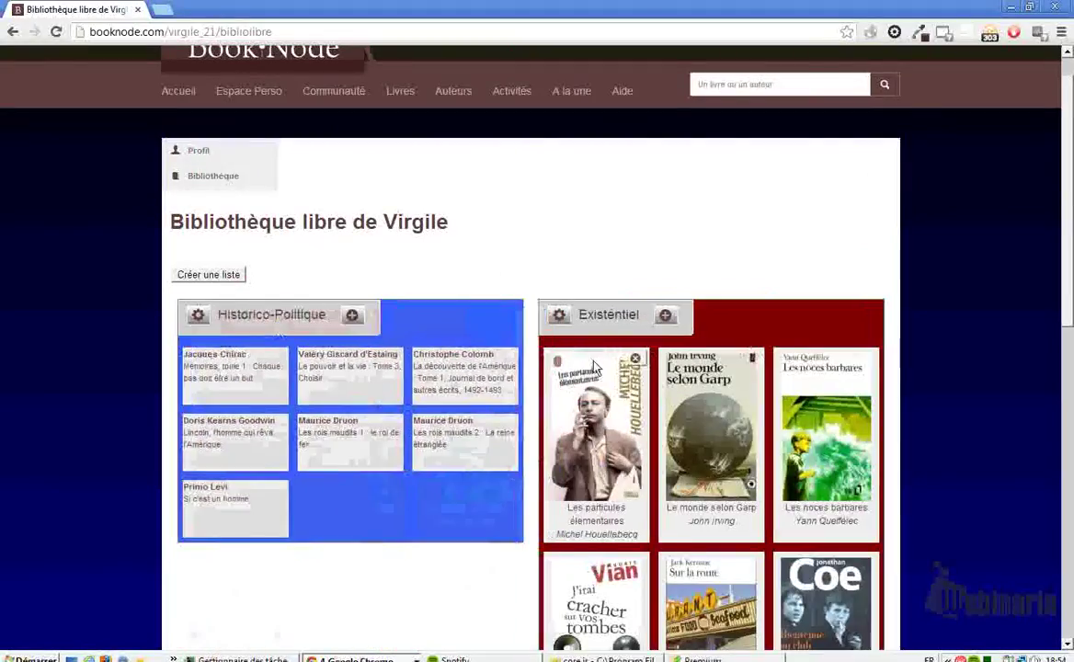
{"action": "scroll", "coordinate": [479, 425], "scroll_direction": "down", "scroll_amount": 4}
{"action": "scroll", "coordinate": [513, 346], "scroll_direction": "up", "scroll_amount": 2}
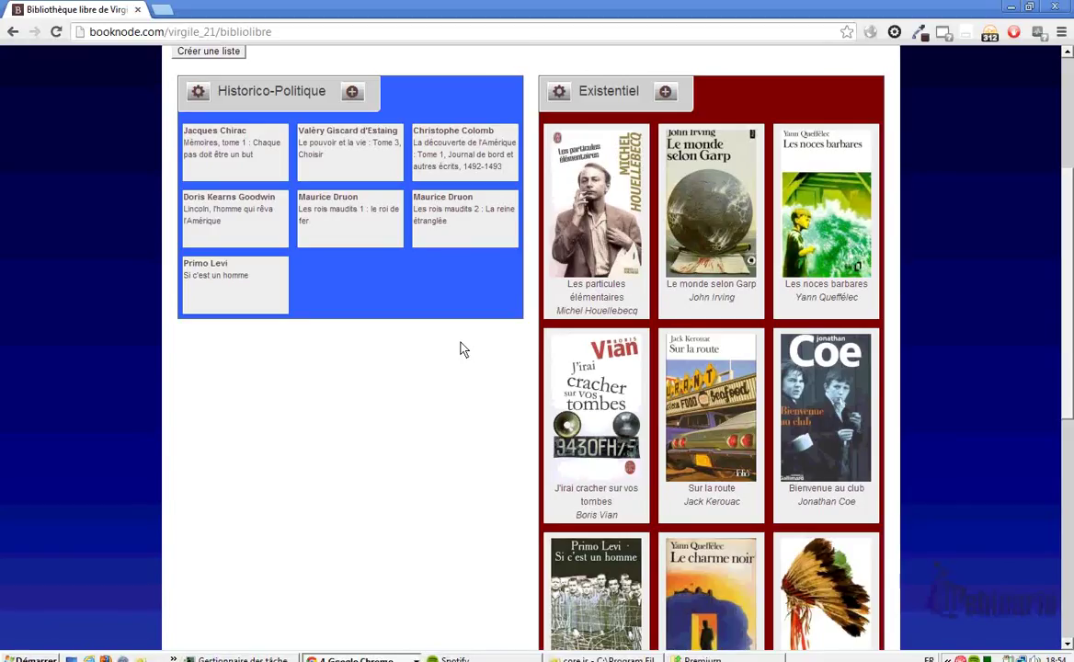
{"action": "scroll", "coordinate": [278, 336], "scroll_direction": "up", "scroll_amount": 1}
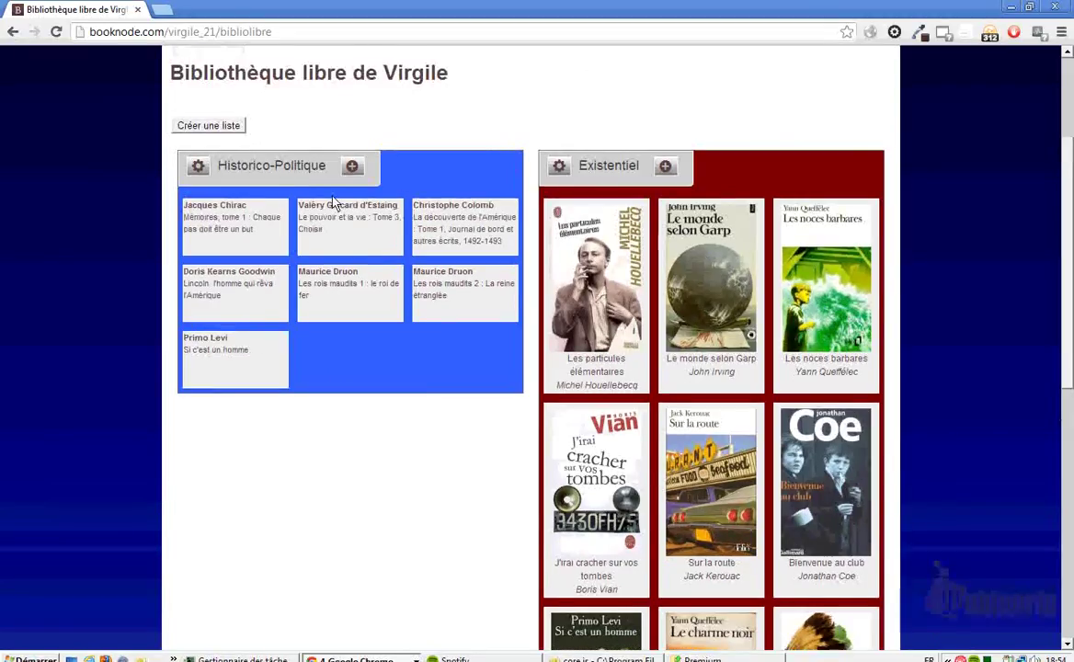
Step: Create a new list, open its settings and its book selection, and browse the groups offered there
{"action": "left_click", "coordinate": [352, 166]}
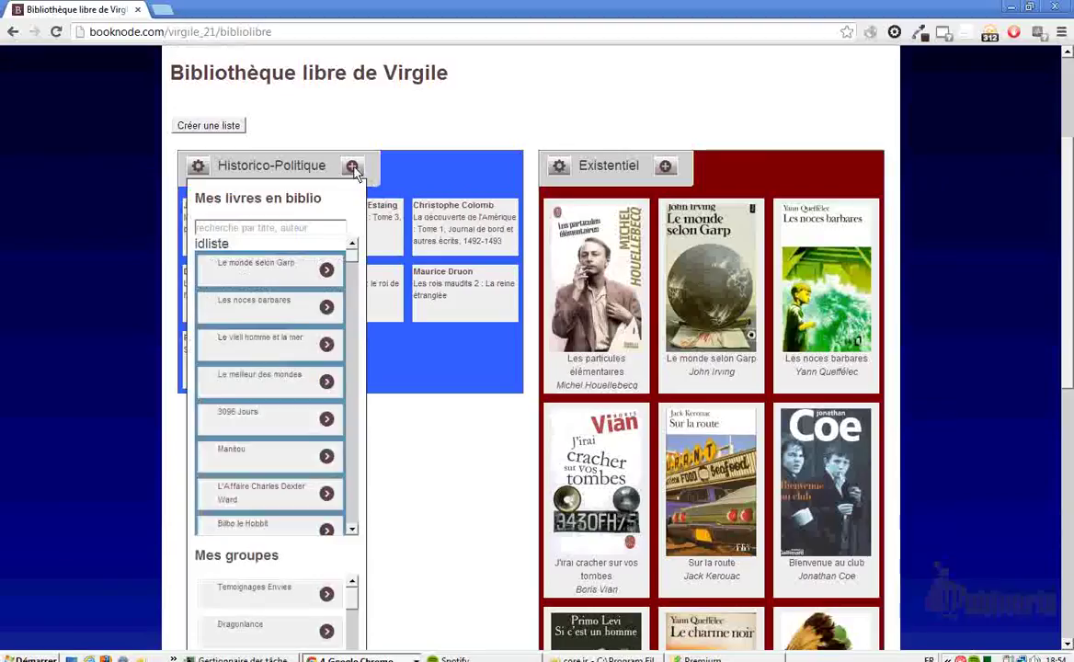
{"action": "left_click", "coordinate": [352, 166]}
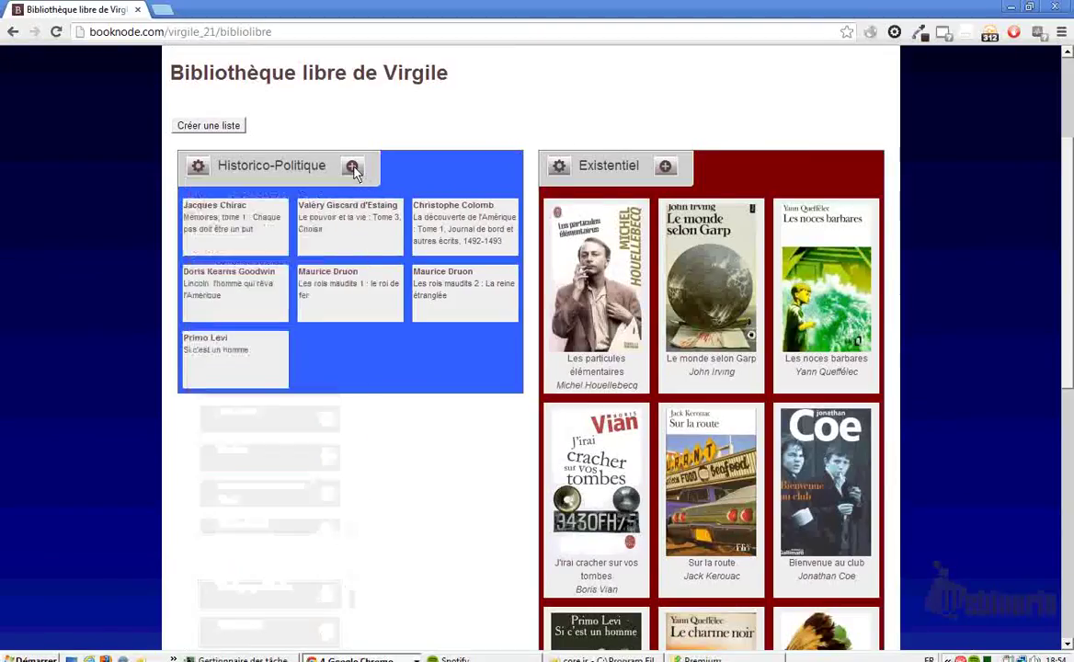
{"action": "left_click", "coordinate": [221, 128]}
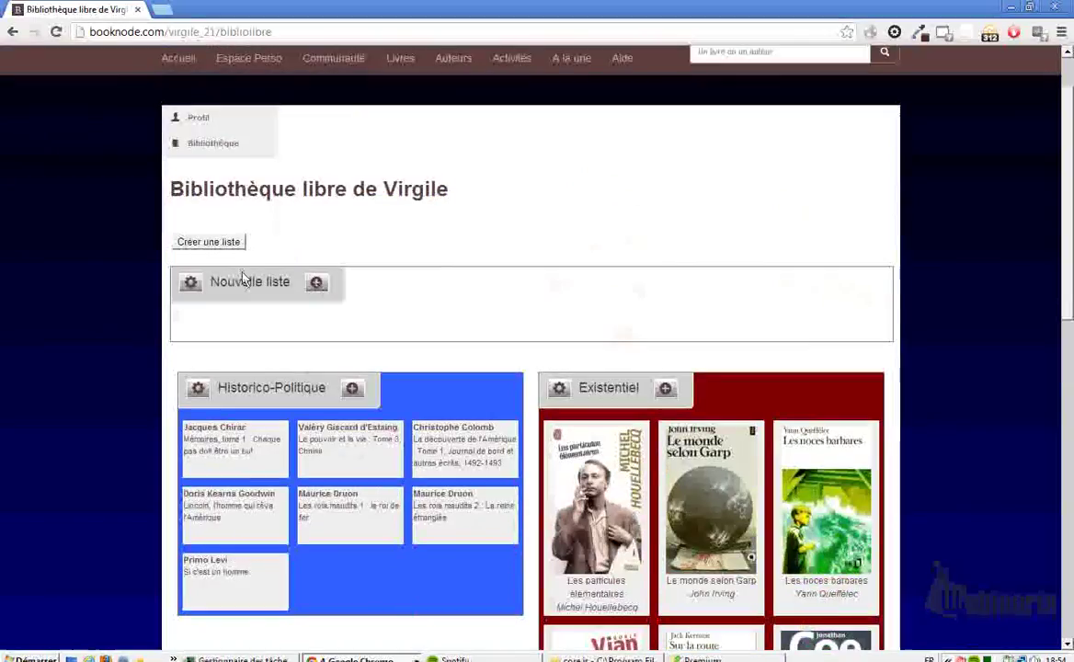
{"action": "left_click", "coordinate": [191, 284]}
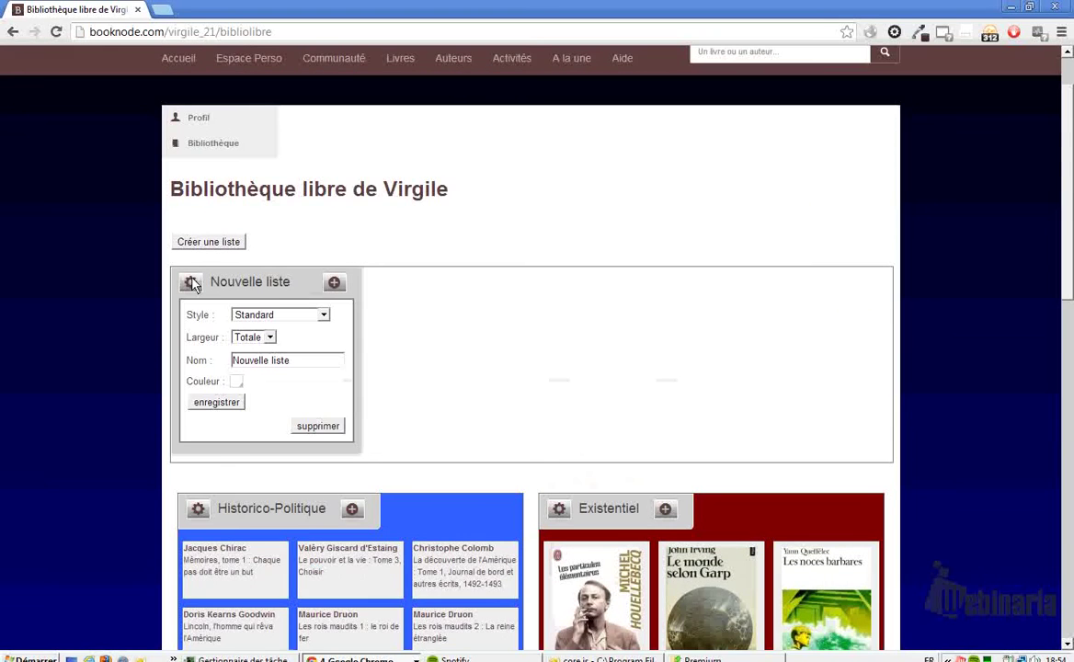
{"action": "left_click", "coordinate": [329, 285]}
{"action": "scroll", "coordinate": [359, 358], "scroll_direction": "down", "scroll_amount": 8}
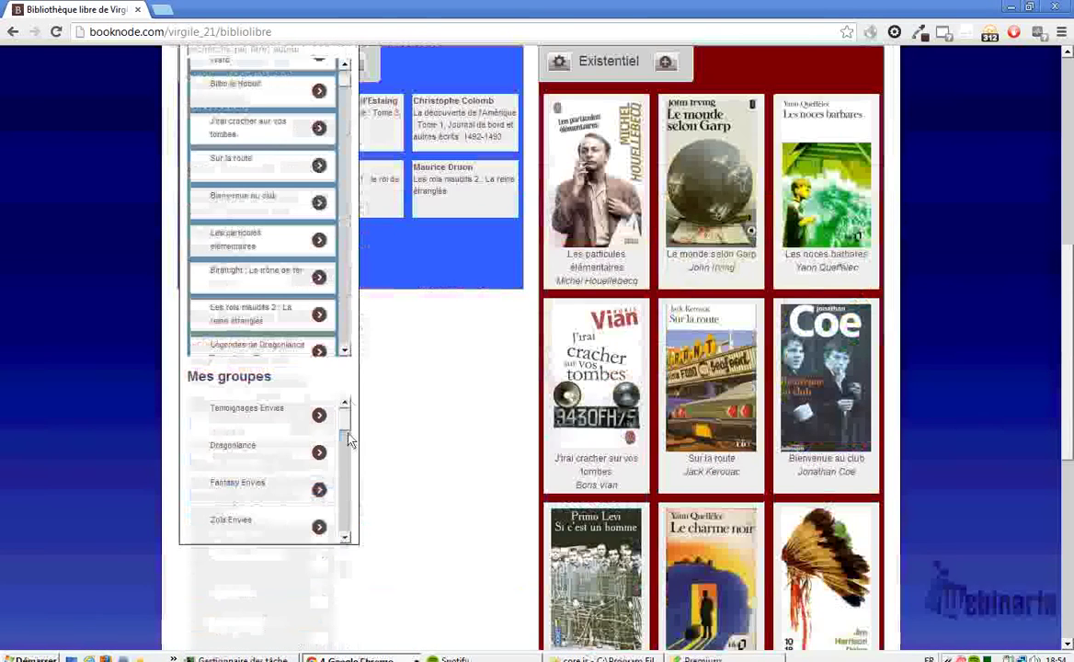
{"action": "scroll", "coordinate": [346, 423], "scroll_direction": "down", "scroll_amount": 1}
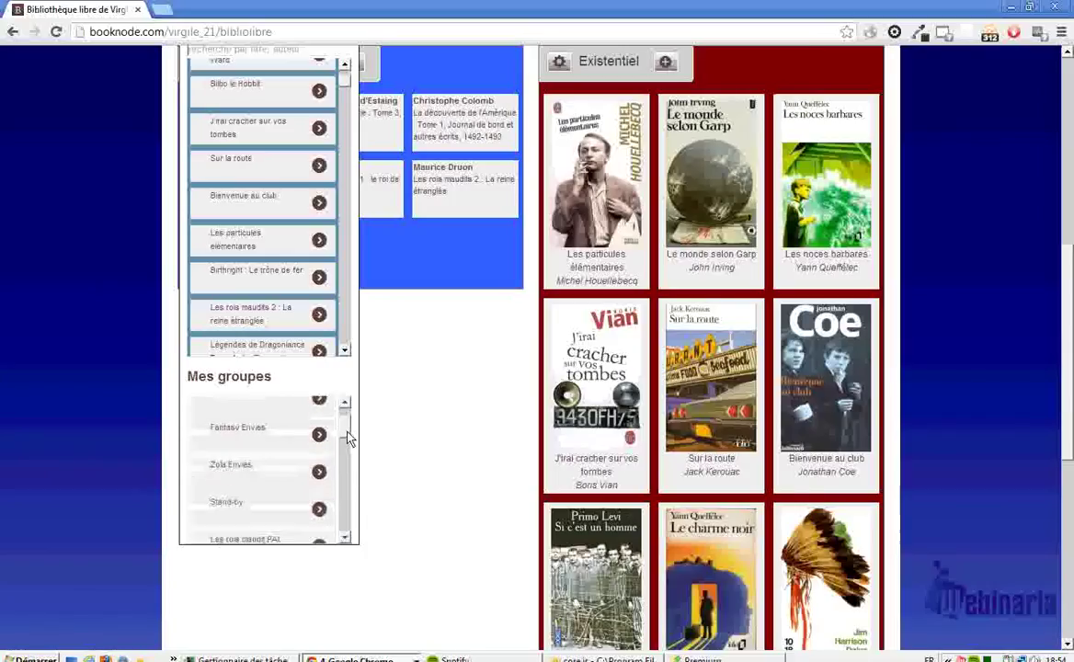
{"action": "scroll", "coordinate": [347, 439], "scroll_direction": "up", "scroll_amount": 2}
{"action": "scroll", "coordinate": [437, 288], "scroll_direction": "up", "scroll_amount": 5}
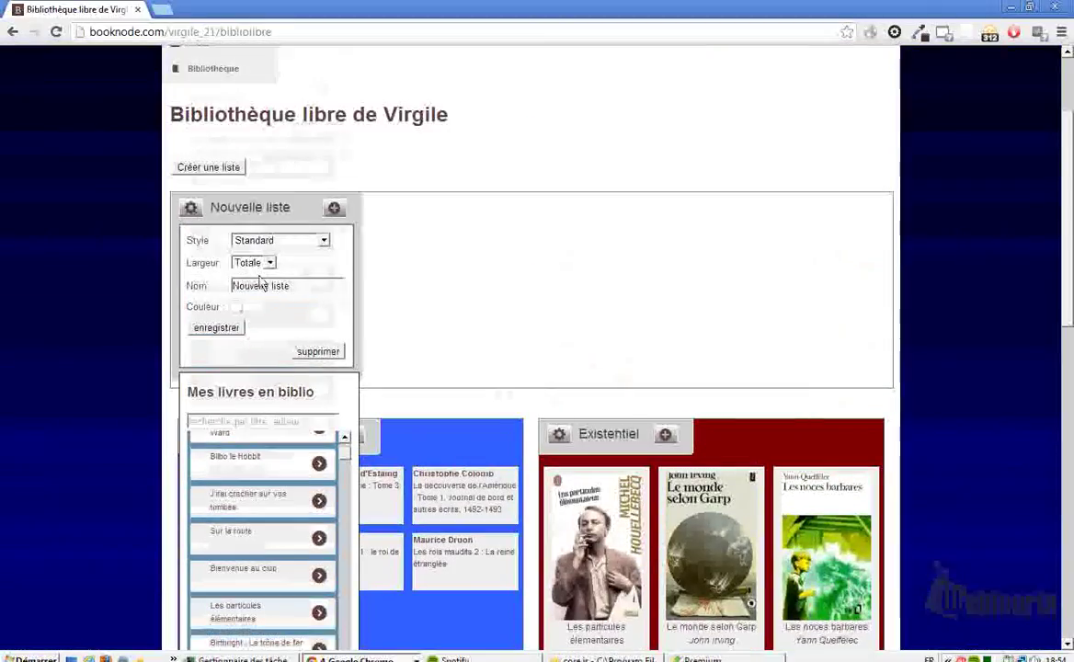
Step: Name the new list Fantasy, set its colour to orange and save it
{"action": "left_click_drag", "start_coordinate": [276, 286], "coordinate": [149, 279]}
{"action": "type", "text": "Fantae"}
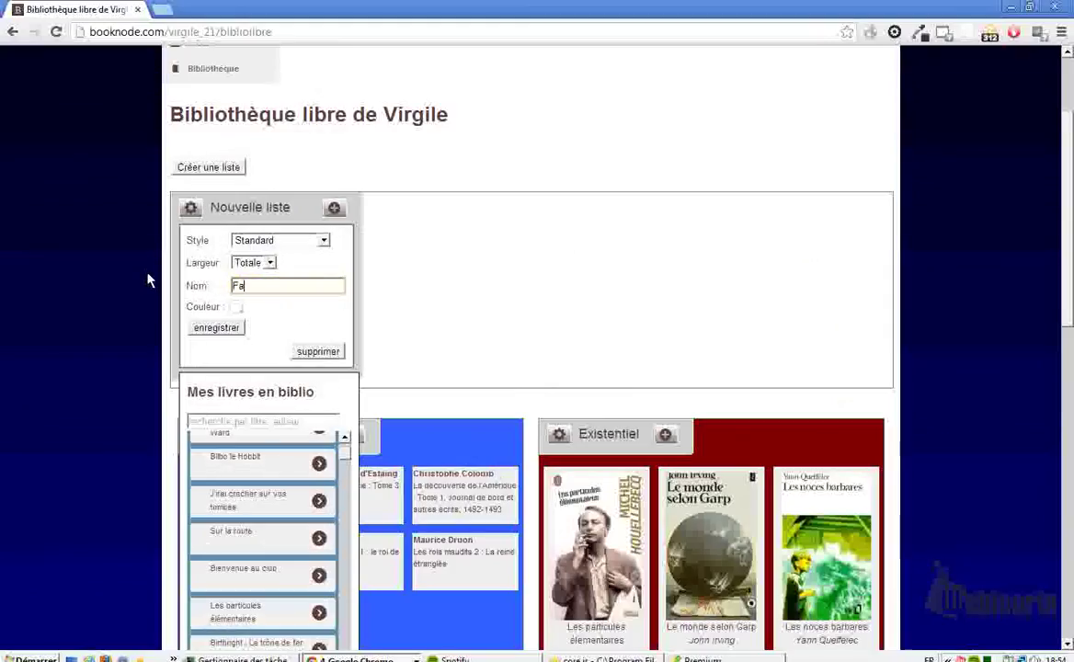
{"action": "key", "text": "BackSpace"}
{"action": "key", "text": "BackSpace"}
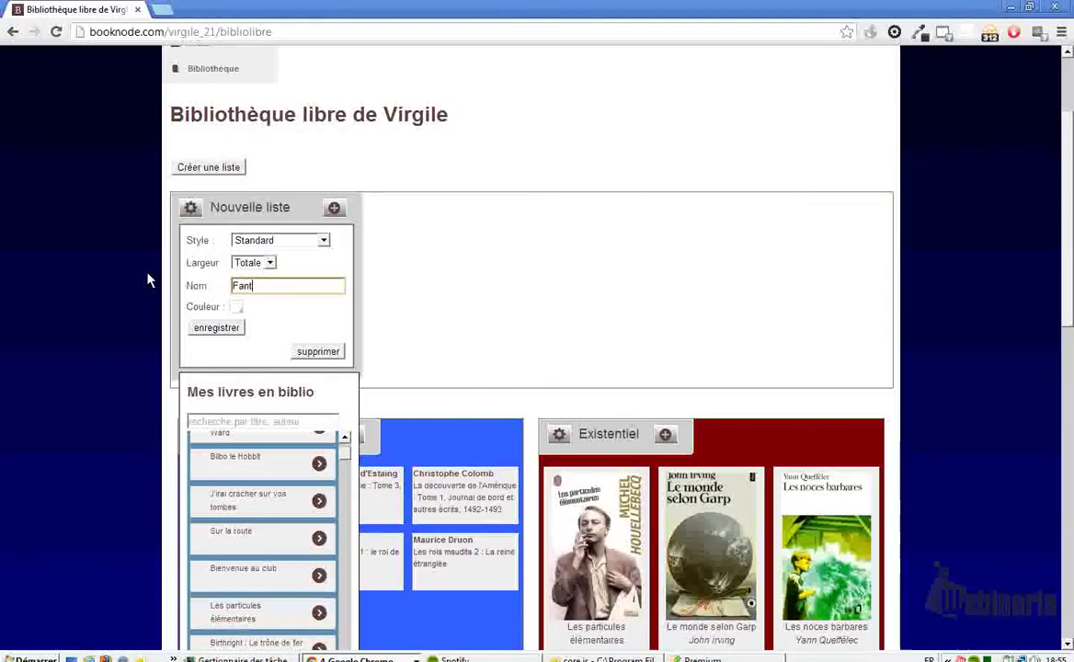
{"action": "type", "text": "asy"}
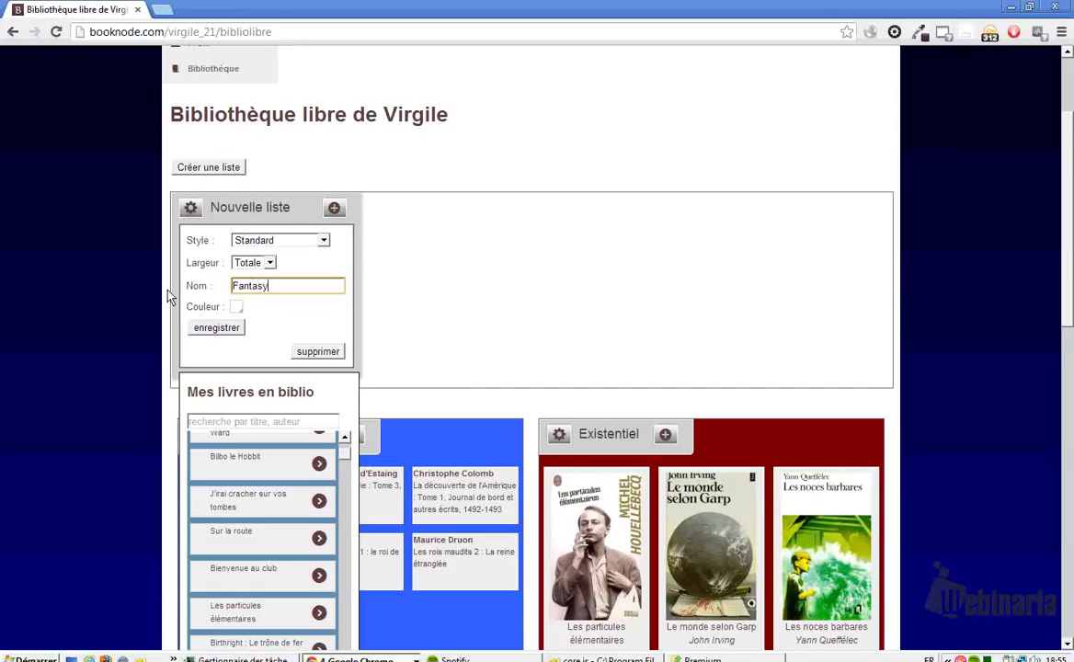
{"action": "left_click", "coordinate": [236, 308]}
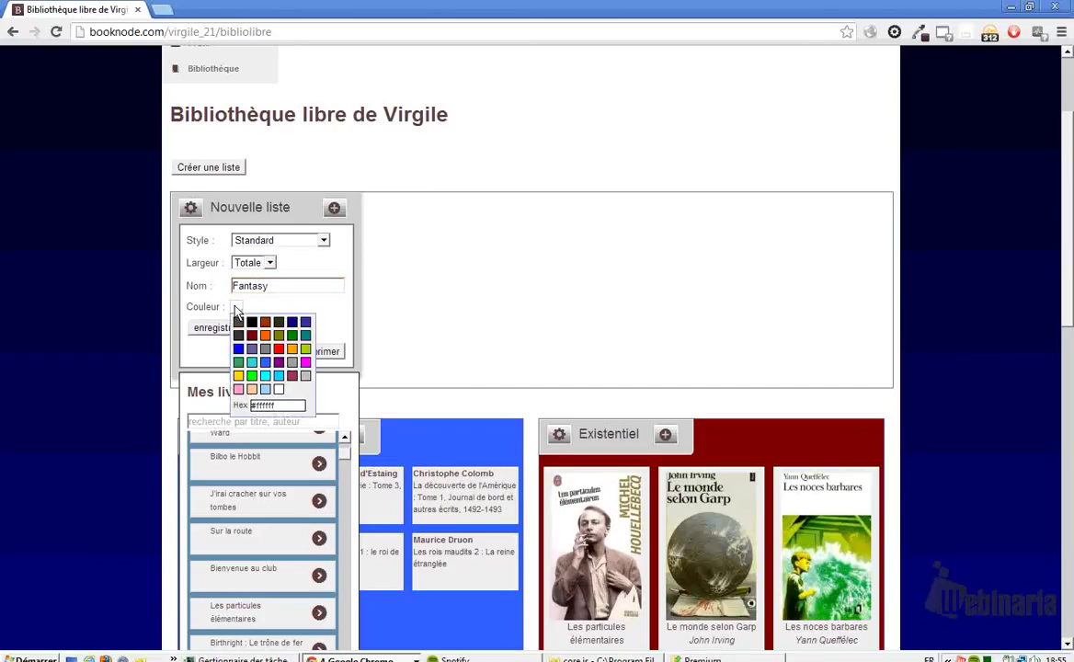
{"action": "left_click", "coordinate": [267, 343]}
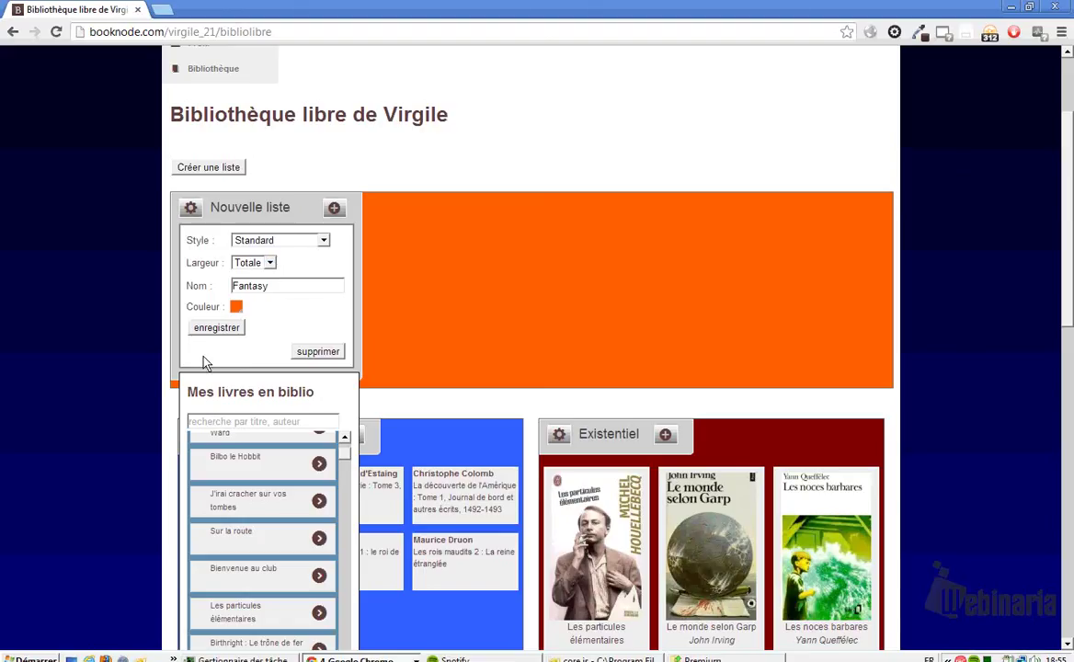
{"action": "left_click", "coordinate": [214, 329]}
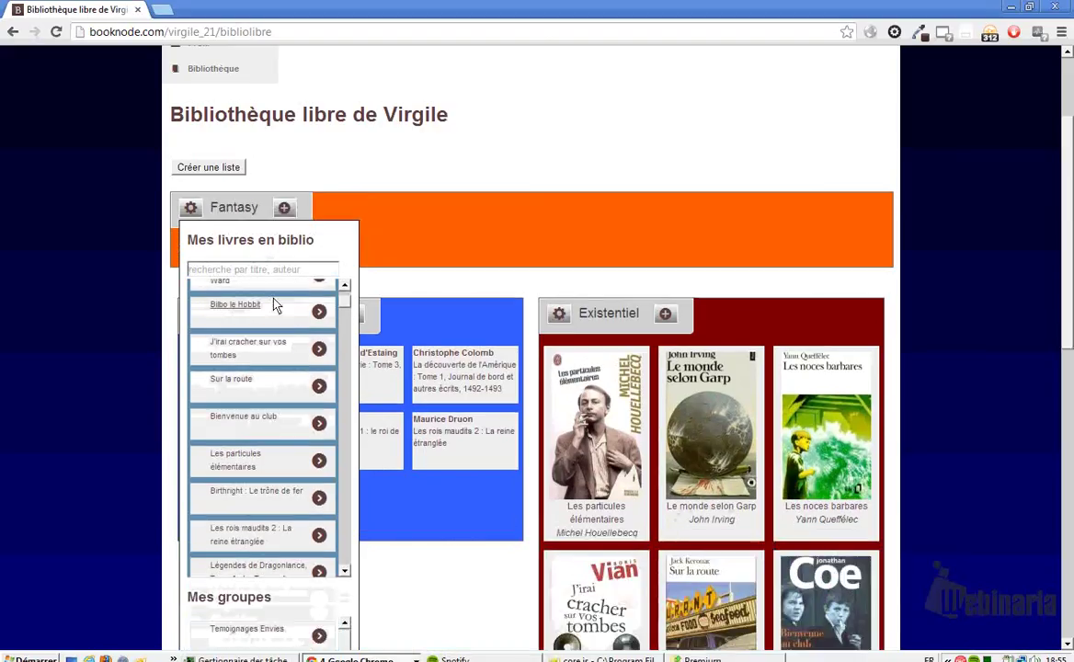
Step: Add the books of the Fantasy Envies group to the Fantasy list and close the book selection
{"action": "scroll", "coordinate": [252, 407], "scroll_direction": "down", "scroll_amount": 3}
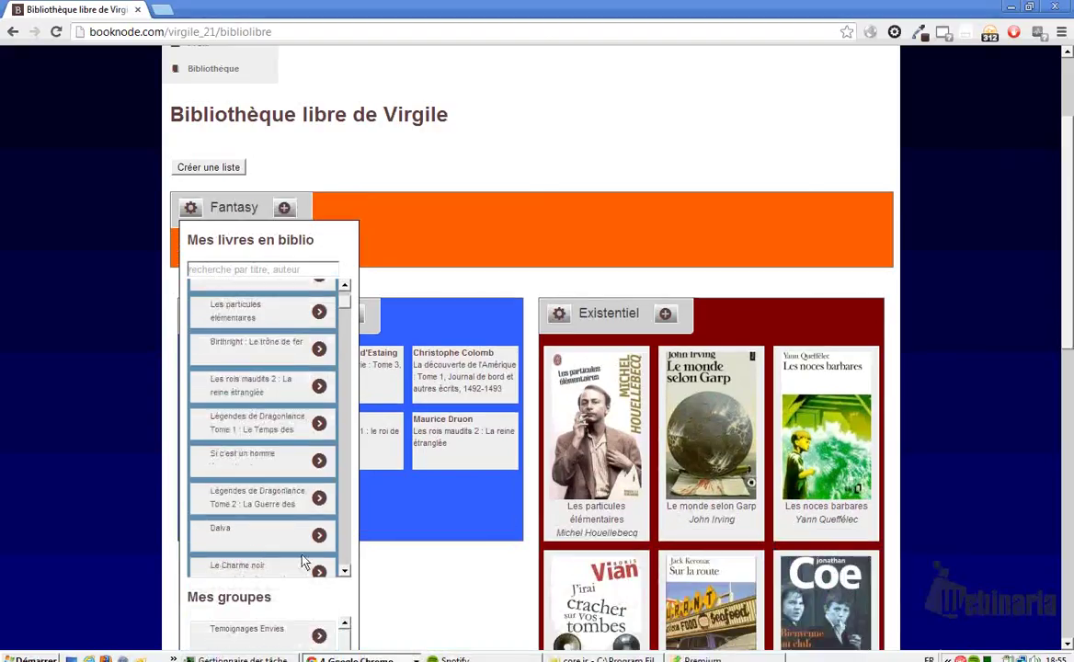
{"action": "scroll", "coordinate": [71, 426], "scroll_direction": "down", "scroll_amount": 2}
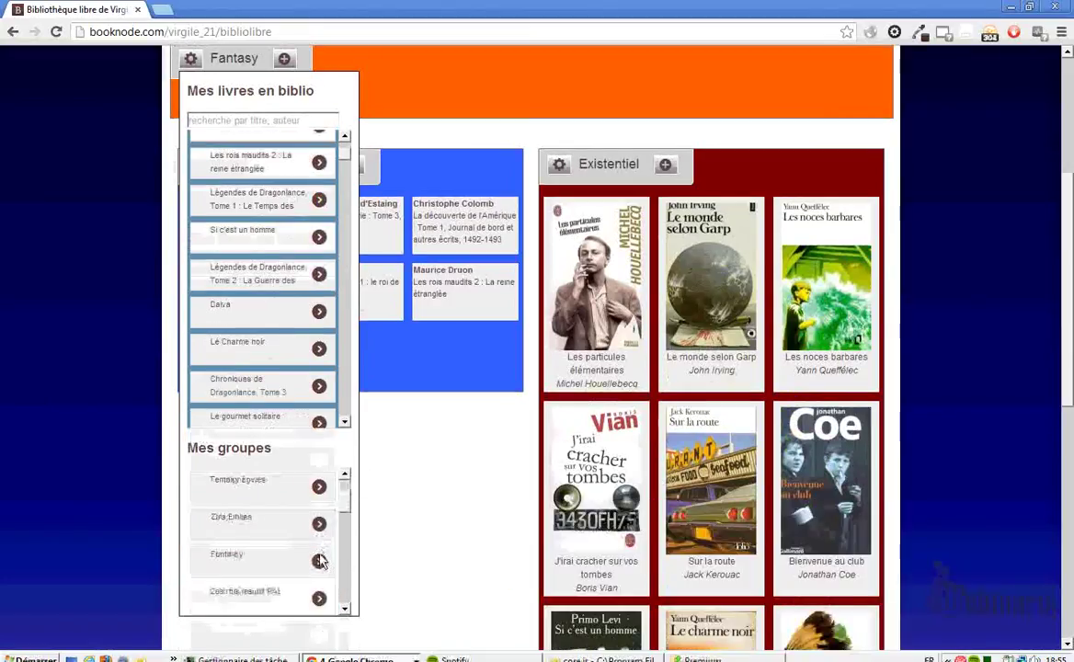
{"action": "scroll", "coordinate": [320, 497], "scroll_direction": "down", "scroll_amount": 1}
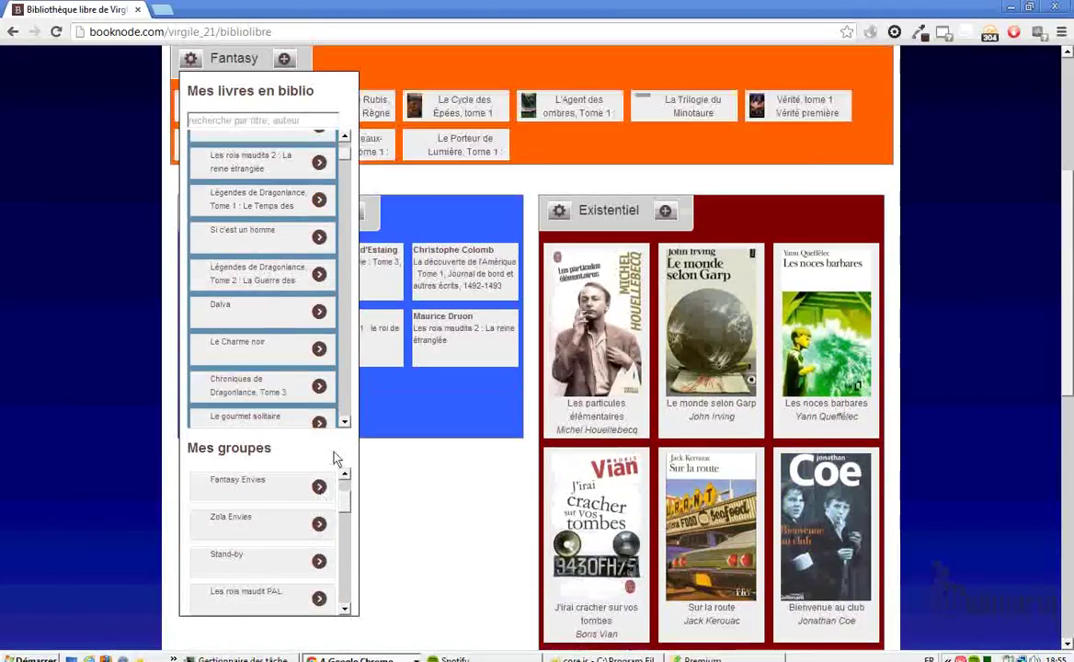
{"action": "scroll", "coordinate": [536, 442], "scroll_direction": "up", "scroll_amount": 3}
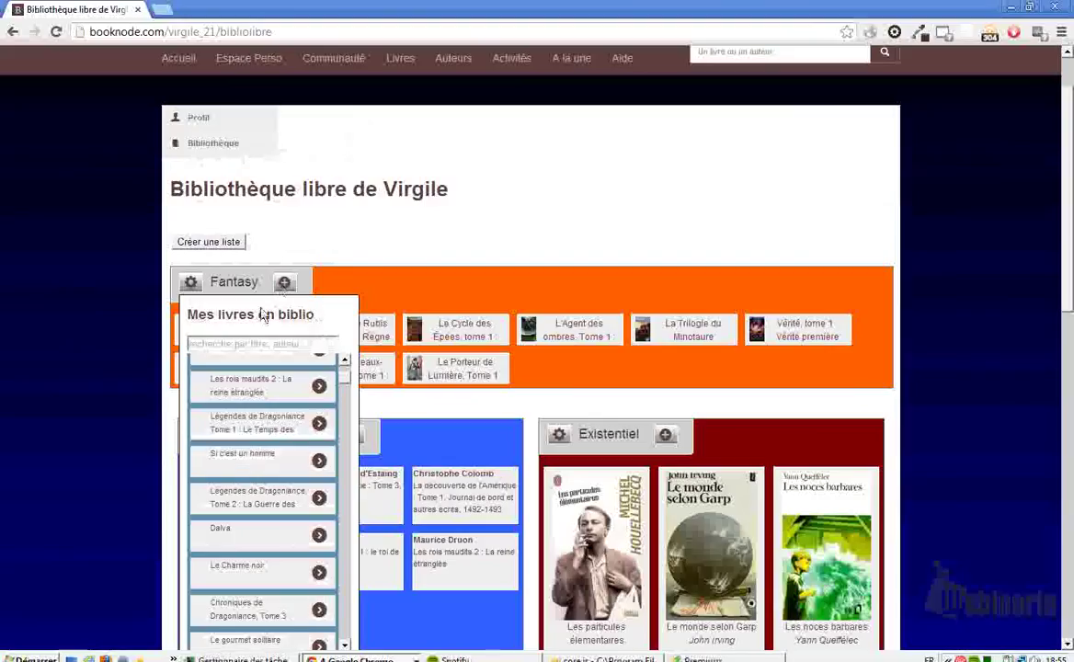
{"action": "mouse_move", "coordinate": [778, 344]}
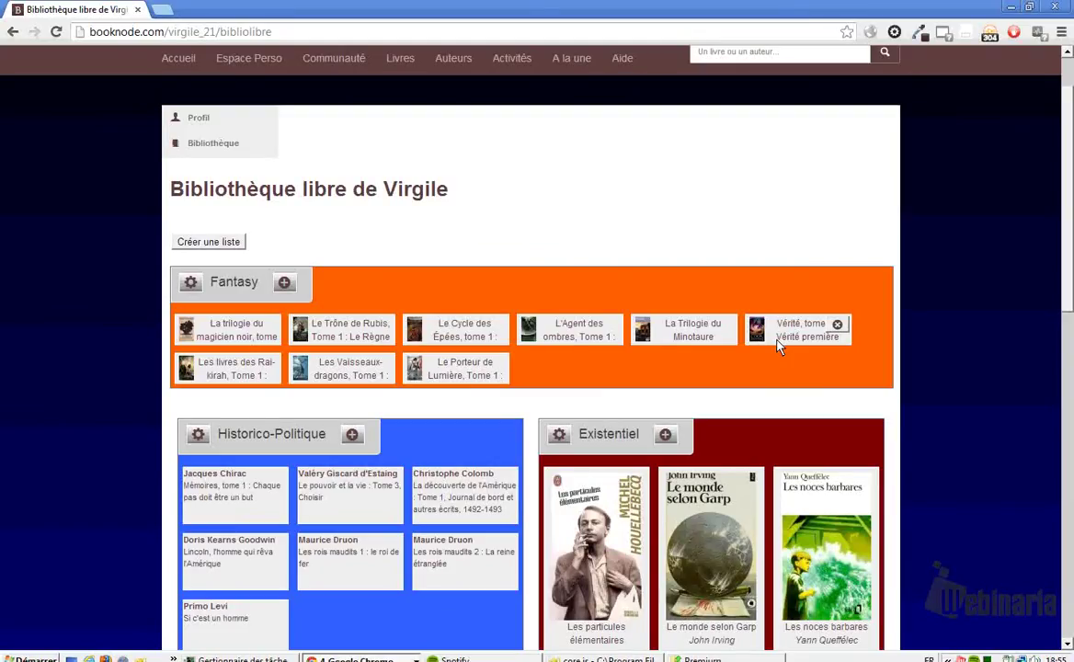
Step: Move the Fantasy list below both the Historico-Politique and Existentiel lists, to the end of the library
{"action": "scroll", "coordinate": [538, 380], "scroll_direction": "down", "scroll_amount": 3}
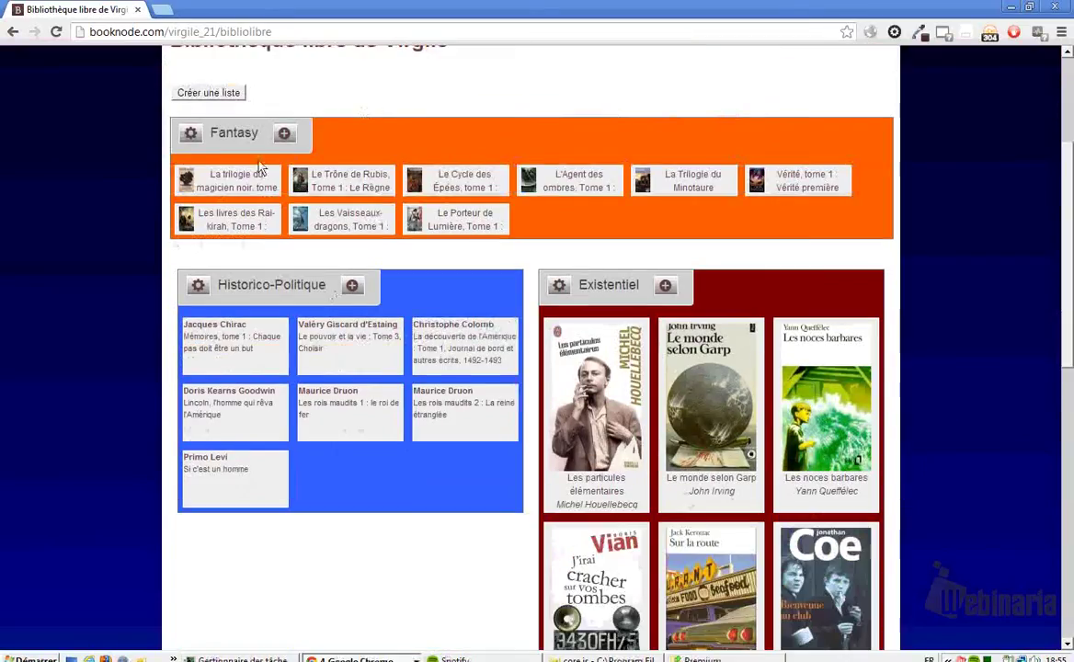
{"action": "left_click_drag", "start_coordinate": [240, 132], "coordinate": [306, 386]}
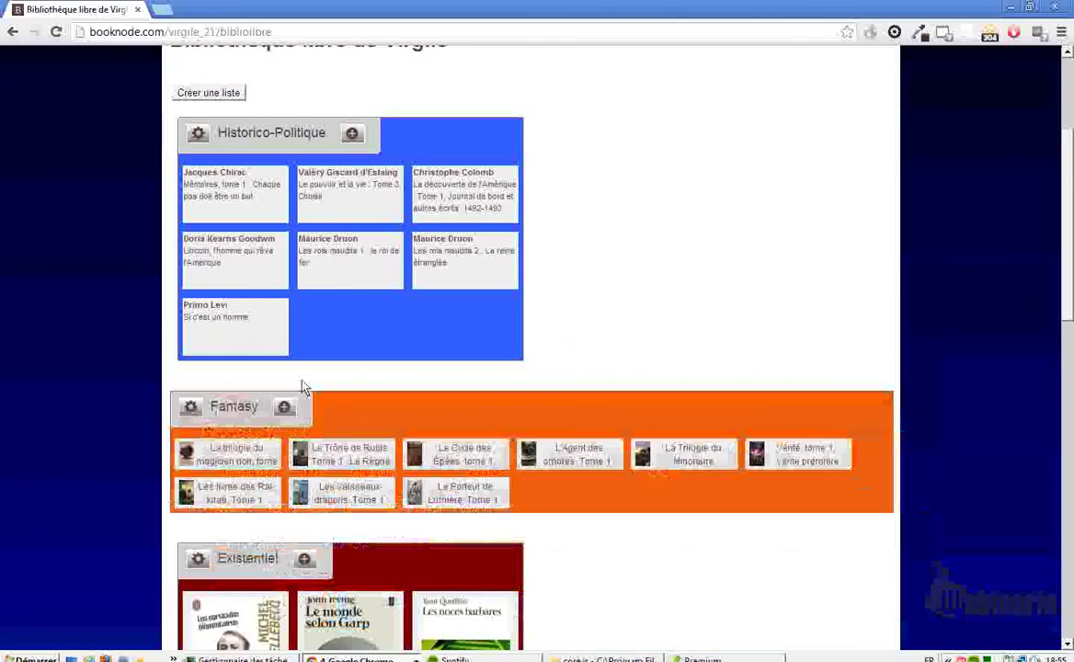
{"action": "scroll", "coordinate": [307, 377], "scroll_direction": "down", "scroll_amount": 3}
{"action": "left_click_drag", "start_coordinate": [243, 414], "coordinate": [489, 264]}
{"action": "scroll", "coordinate": [513, 338], "scroll_direction": "up", "scroll_amount": 8}
{"action": "scroll", "coordinate": [501, 436], "scroll_direction": "down", "scroll_amount": 17}
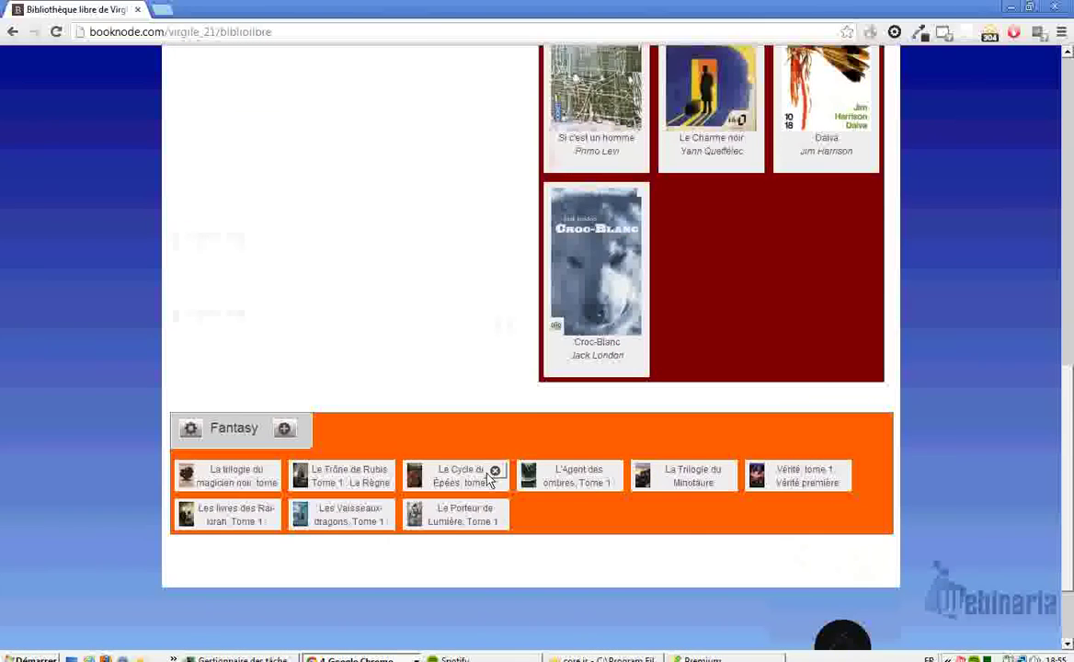
{"action": "scroll", "coordinate": [418, 504], "scroll_direction": "up", "scroll_amount": 10}
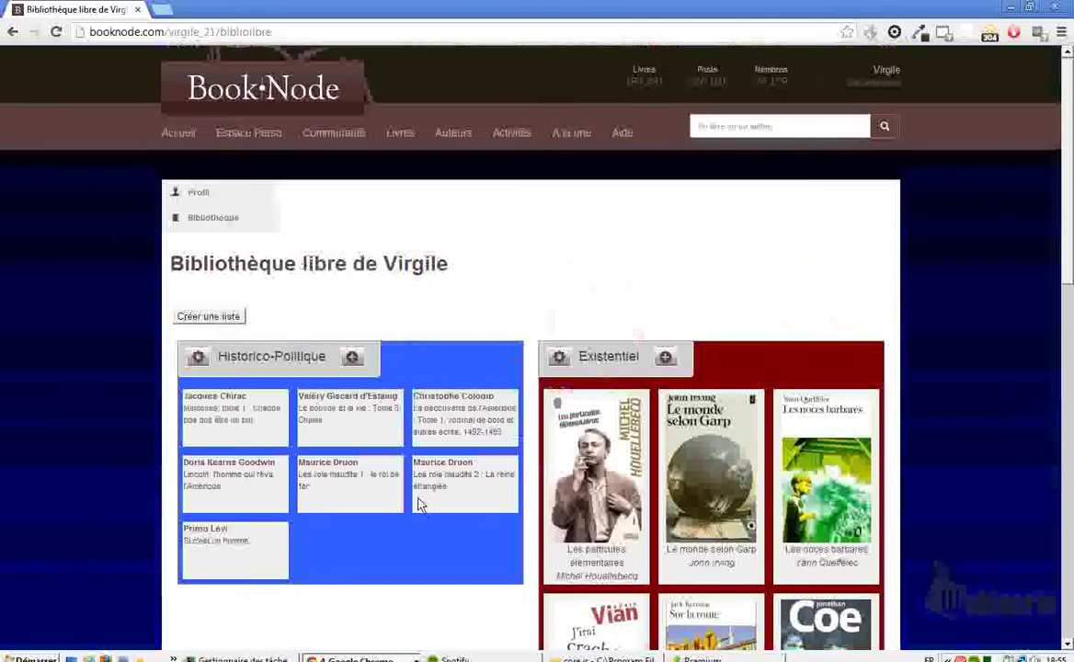